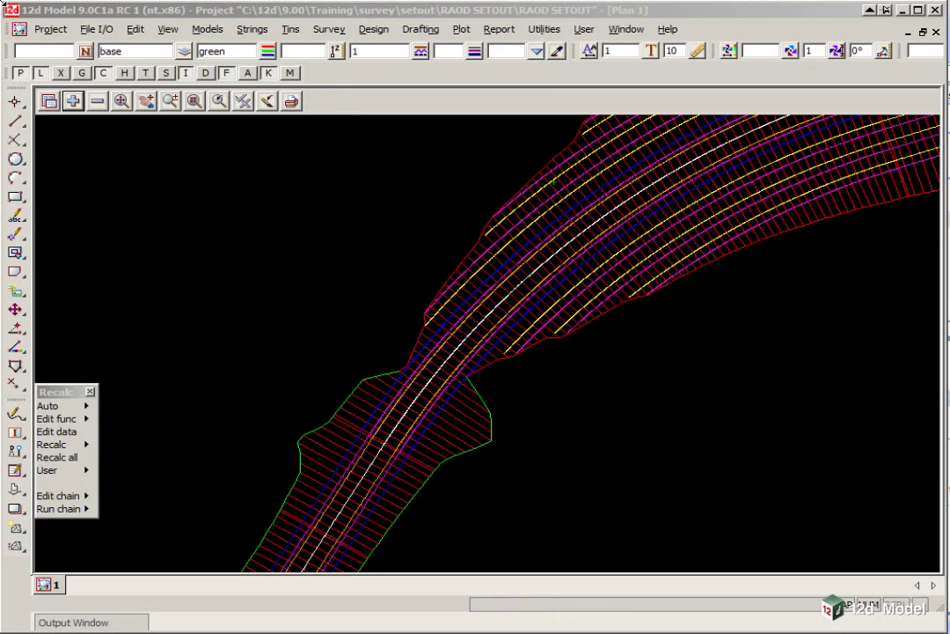
# Read setout\ROAD ASCON SURVEY.12da into the project through the 12da/4da data input
pyautogui.click(97, 29)
pyautogui.moveTo(132, 74)
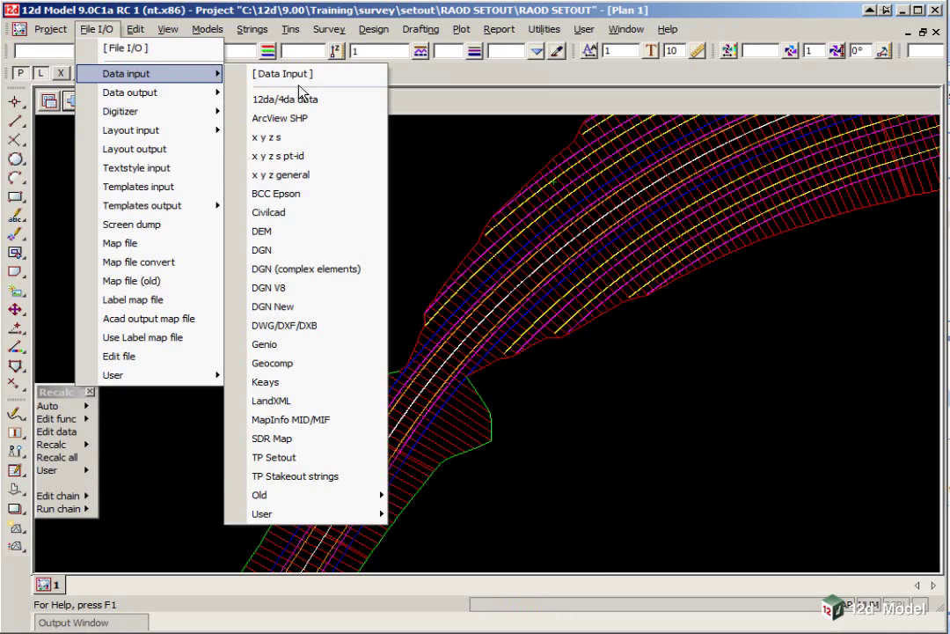
pyautogui.click(262, 94)
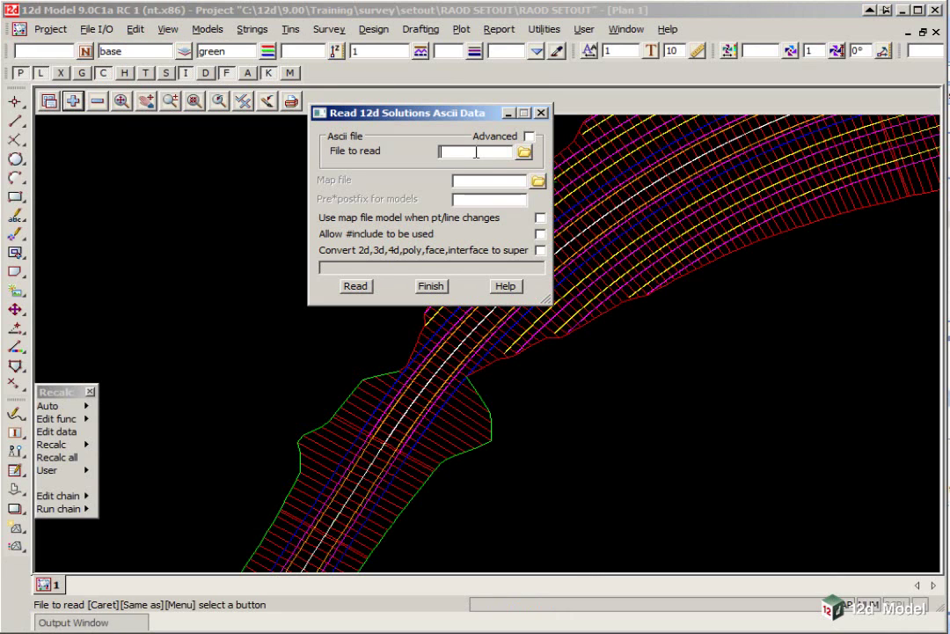
pyautogui.click(524, 154)
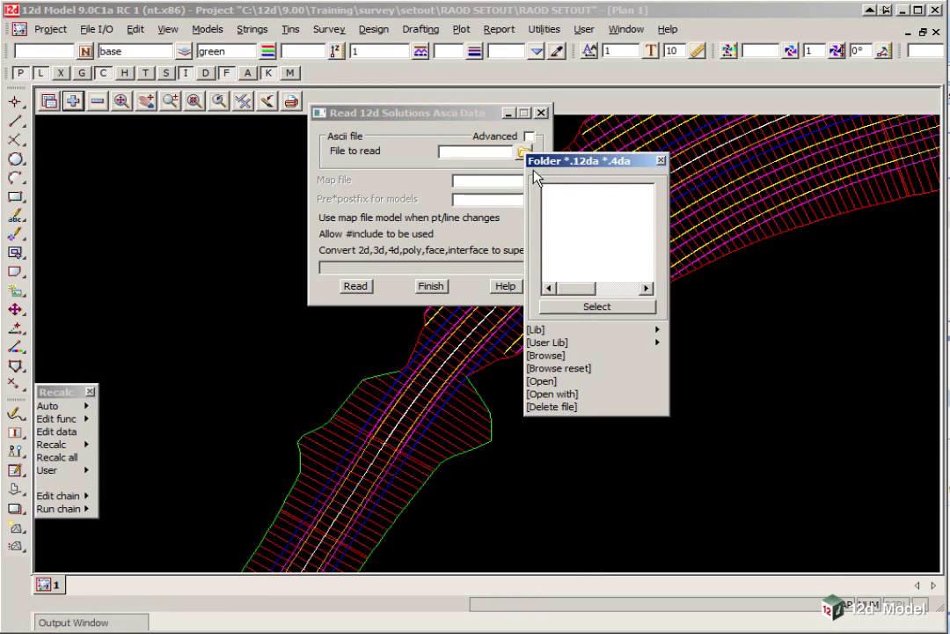
pyautogui.click(547, 355)
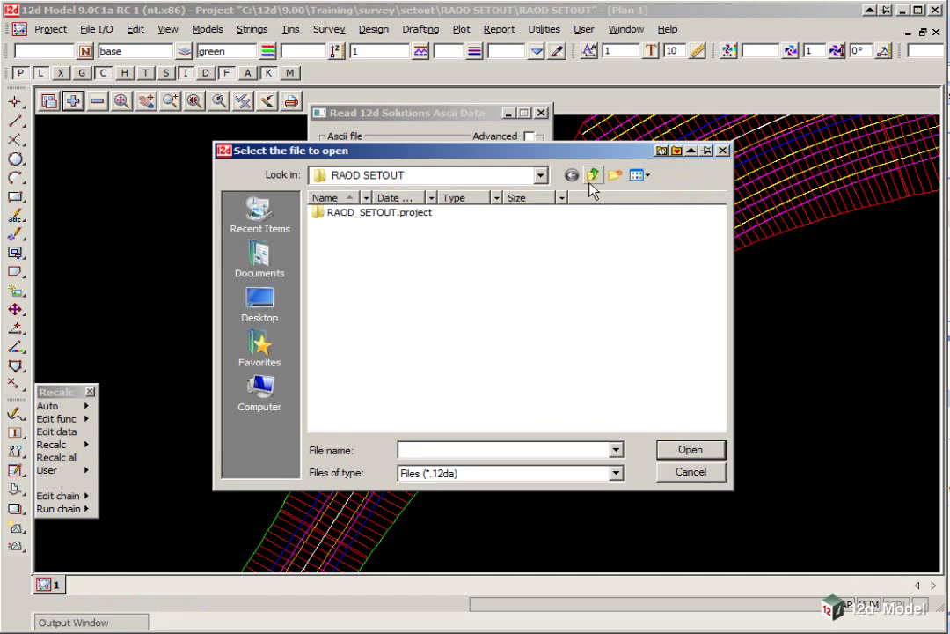
pyautogui.click(592, 175)
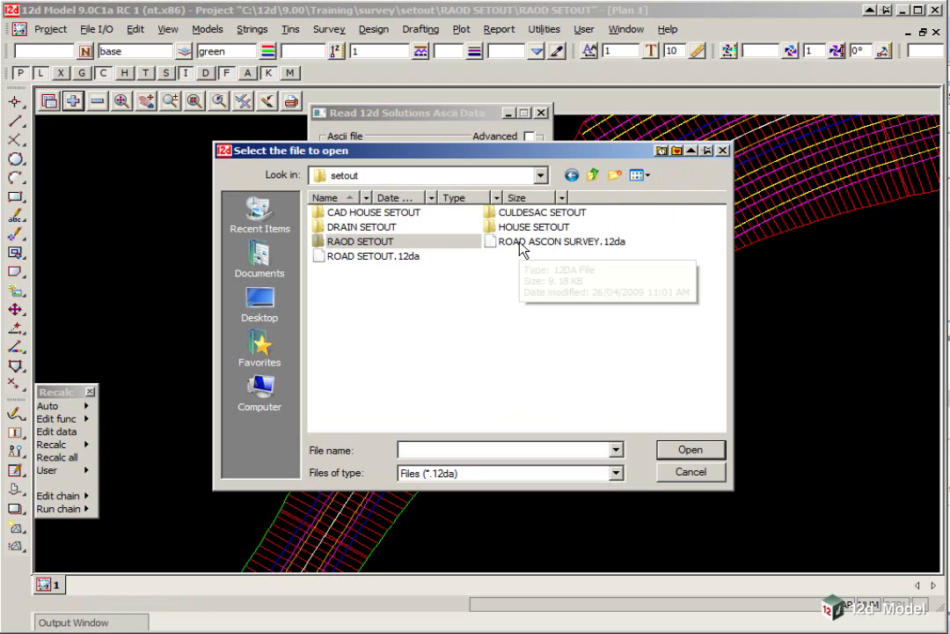
pyautogui.doubleClick(521, 243)
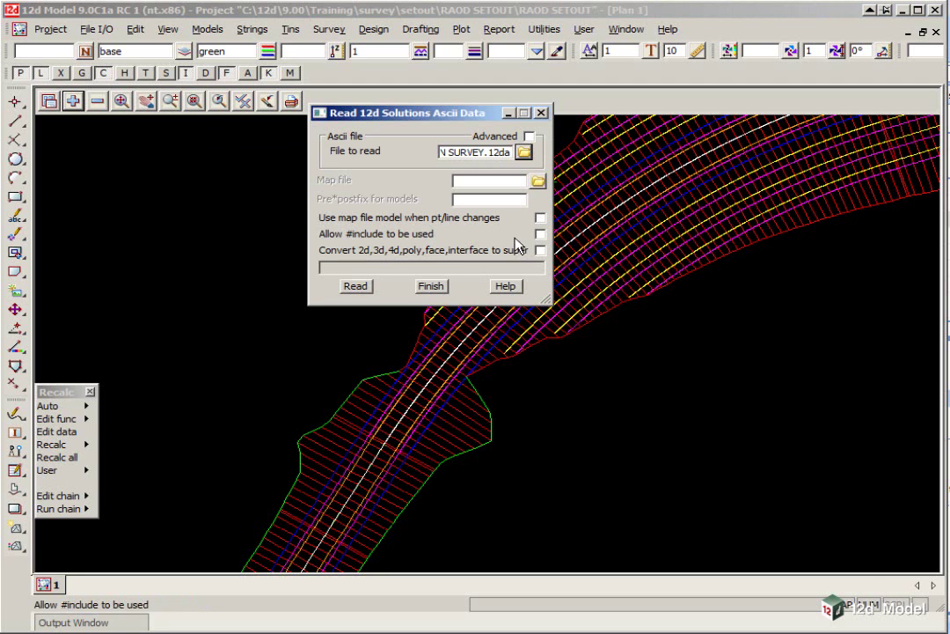
pyautogui.click(354, 289)
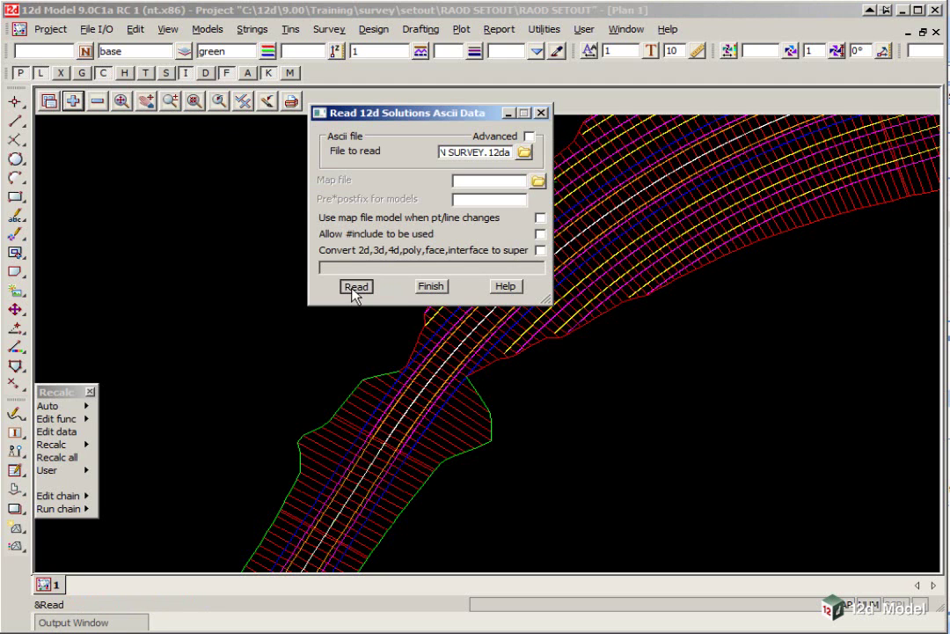
# Close the ascii reader and remove SMITH ST SECTIONS and SMITH ST STRINGS from the plan view
pyautogui.click(431, 287)
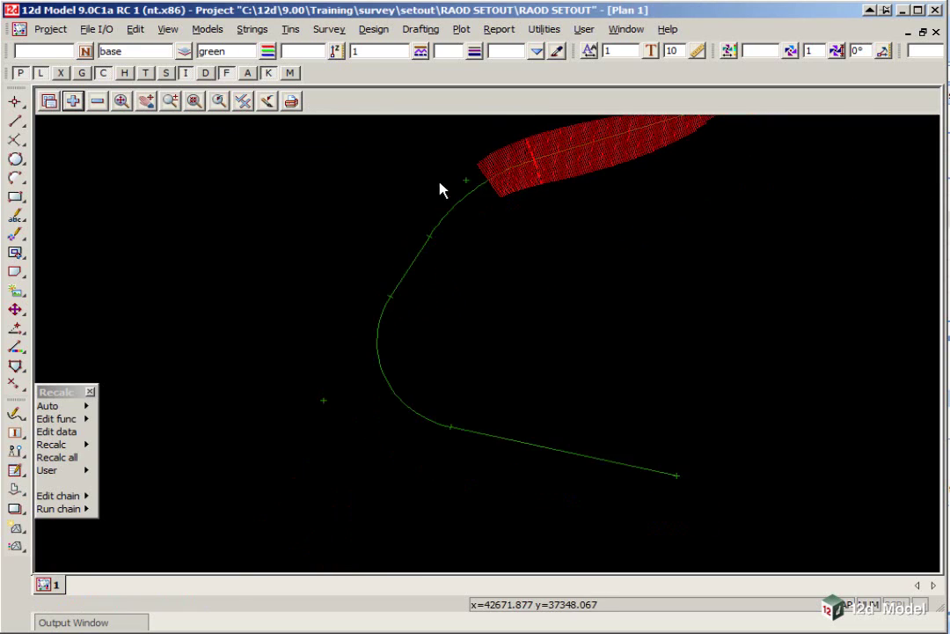
pyautogui.scroll(3, 507, 197)
pyautogui.scroll(2, 298, 294)
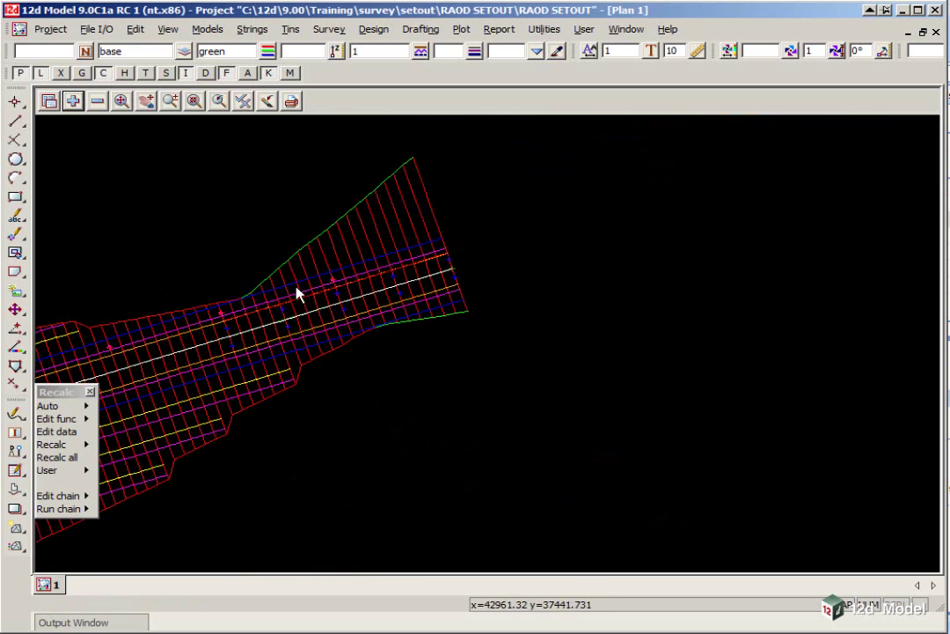
pyautogui.scroll(3, 316, 331)
pyautogui.click(96, 101)
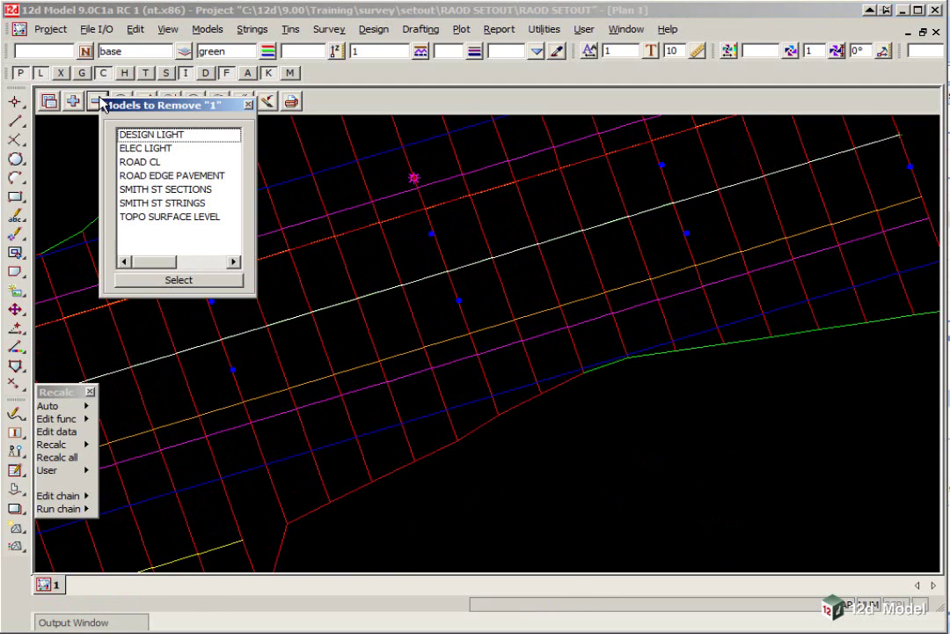
pyautogui.moveTo(153, 188); pyautogui.dragTo(155, 209)
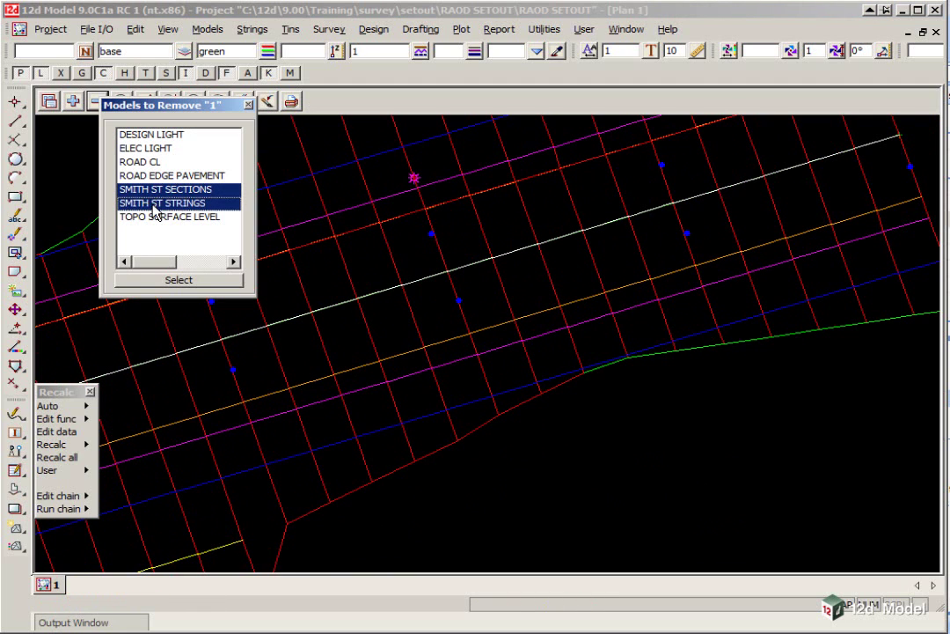
pyautogui.click(188, 281)
pyautogui.scroll(-5, 516, 311)
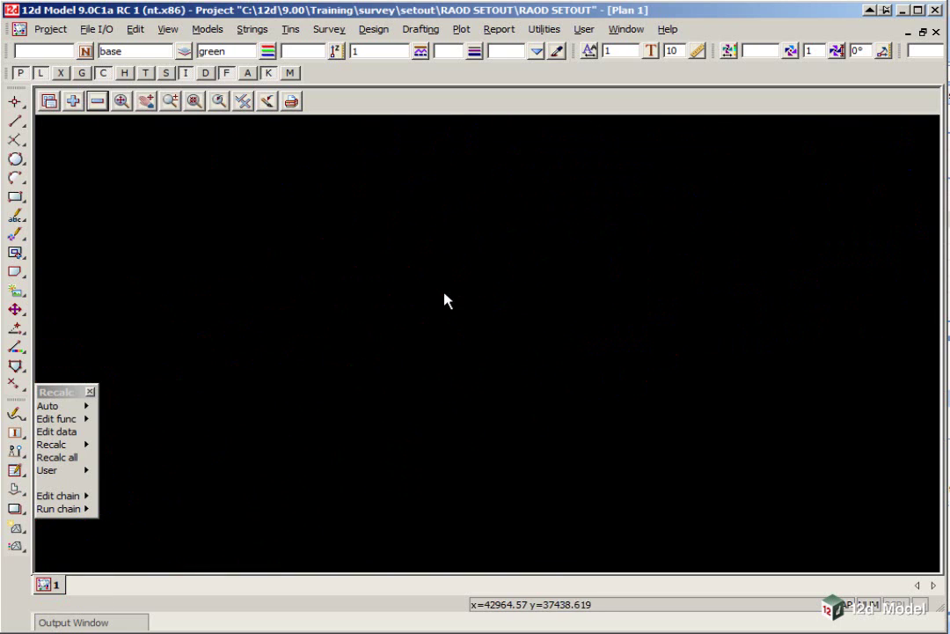
pyautogui.scroll(4, 447, 277)
pyautogui.scroll(-1, 449, 274)
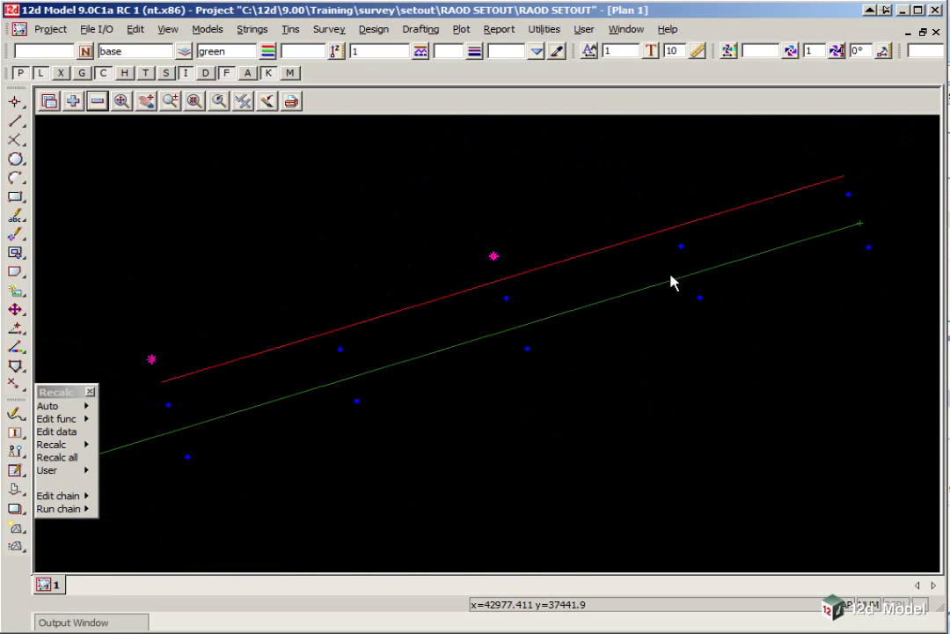
pyautogui.click(629, 242)
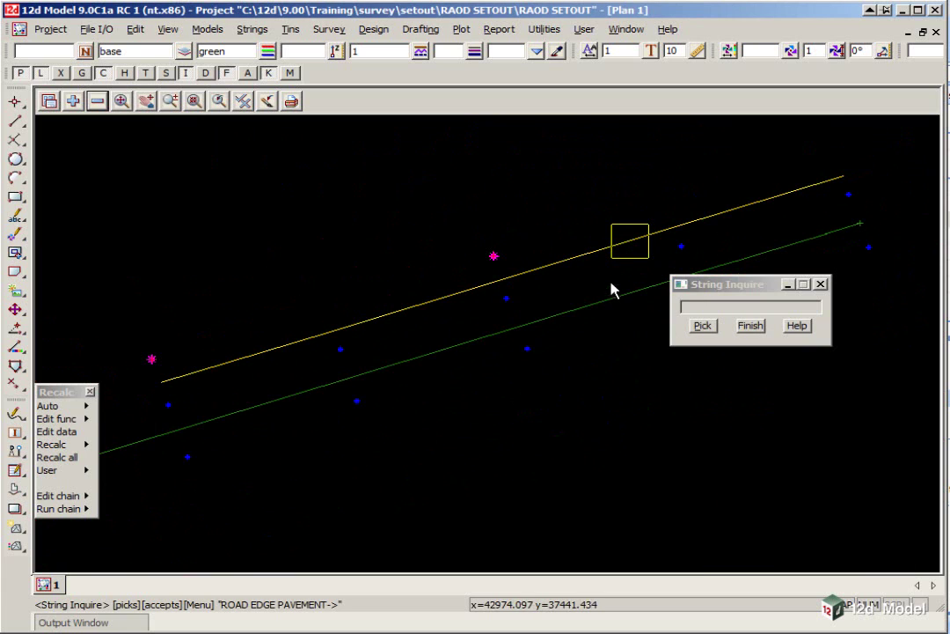
pyautogui.click(682, 250)
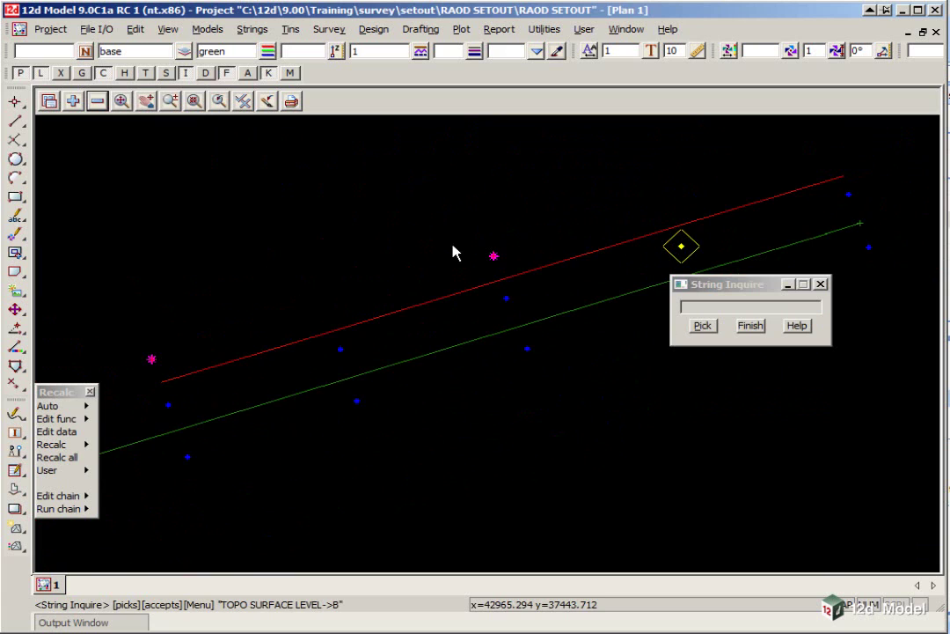
pyautogui.scroll(4, 482, 260)
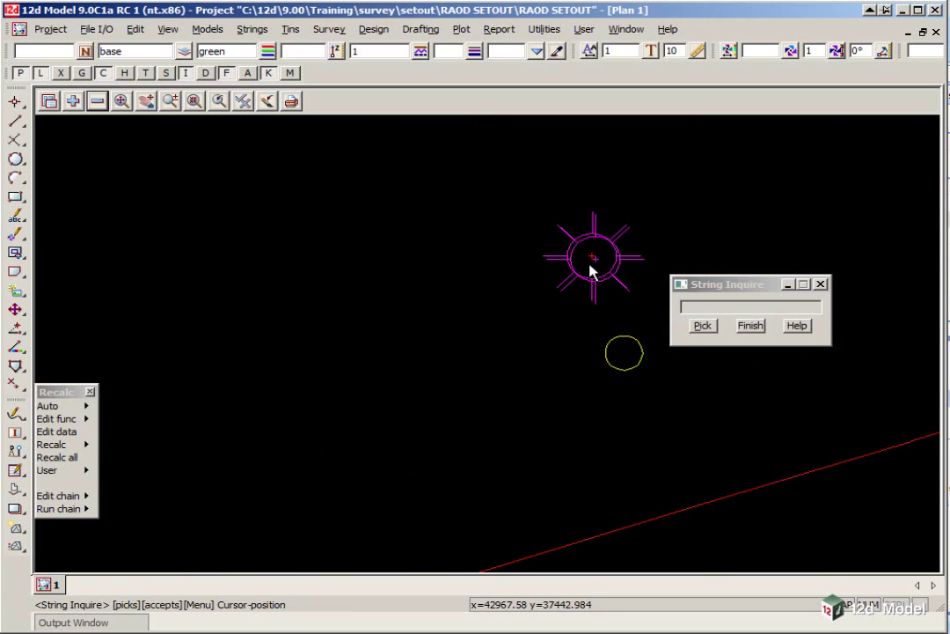
pyautogui.click(590, 258)
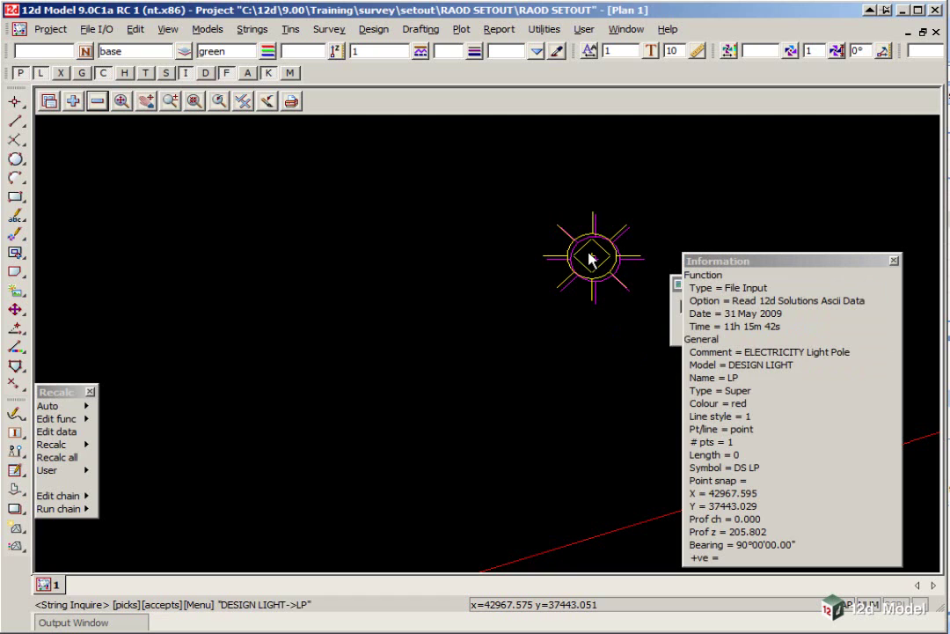
pyautogui.click(608, 272)
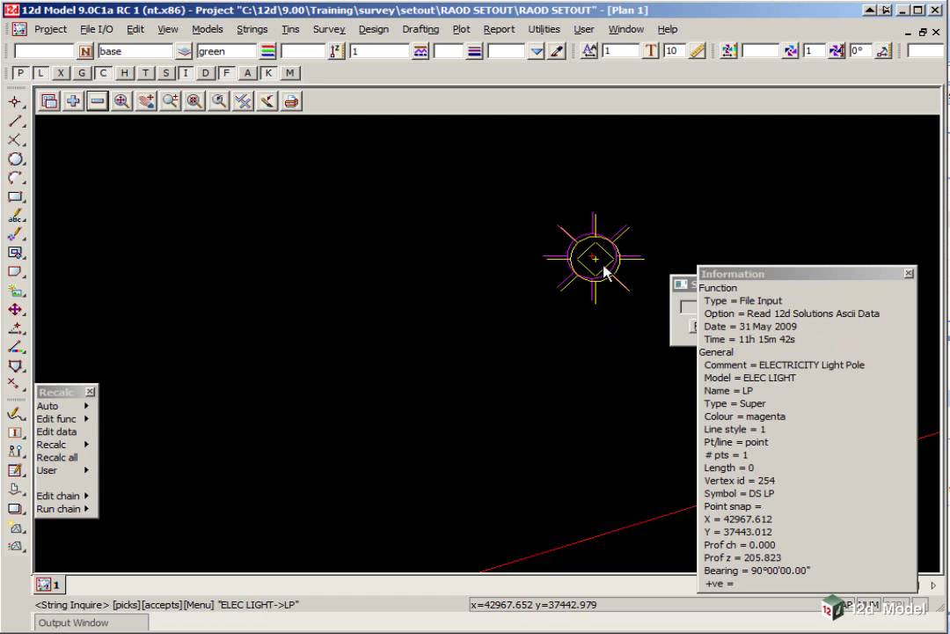
pyautogui.scroll(-5, 511, 241)
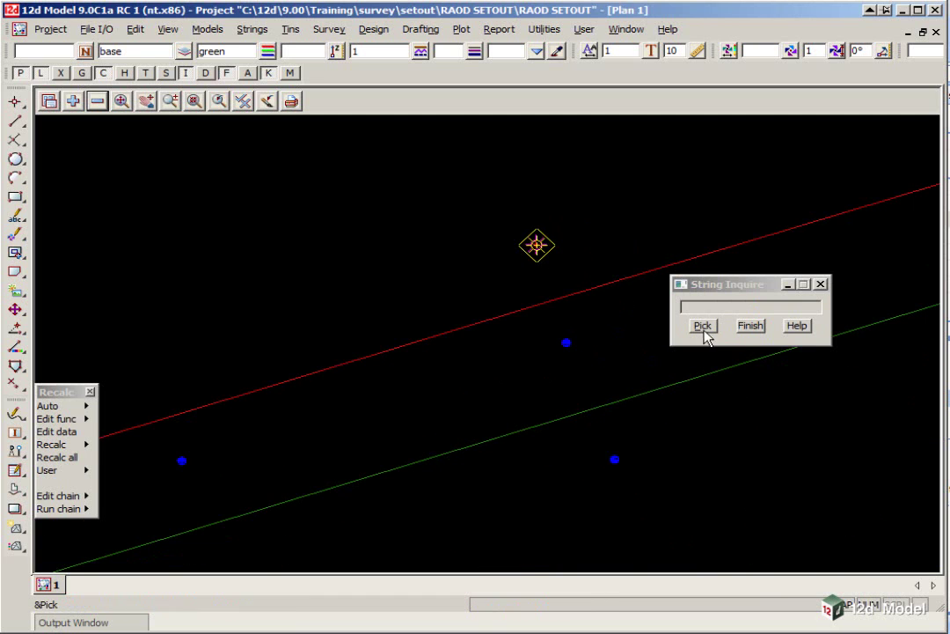
pyautogui.click(746, 327)
pyautogui.scroll(-6, 542, 282)
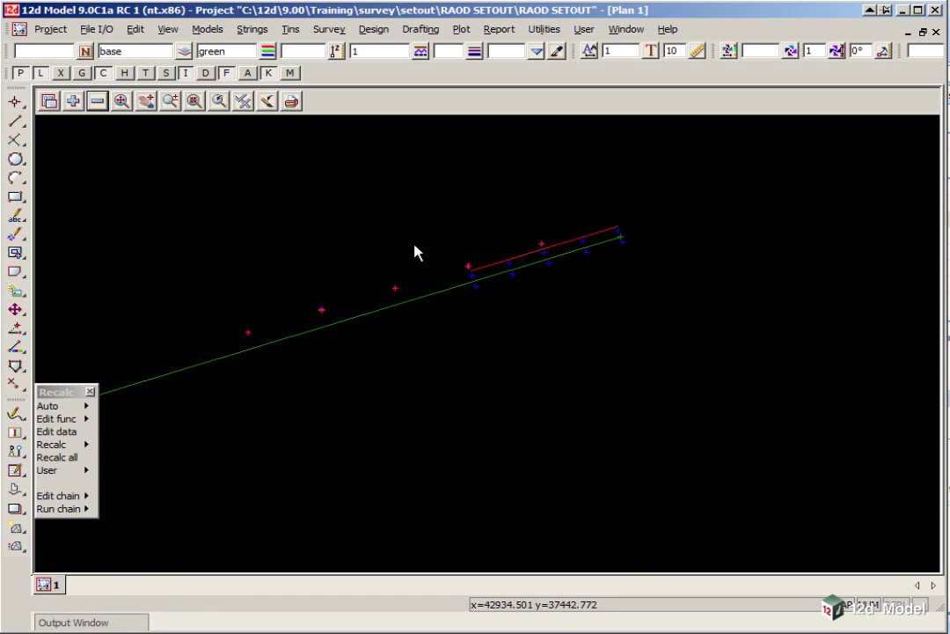
# Open the Check survey points vs design points (2) panel from QA Reports
pyautogui.click(499, 29)
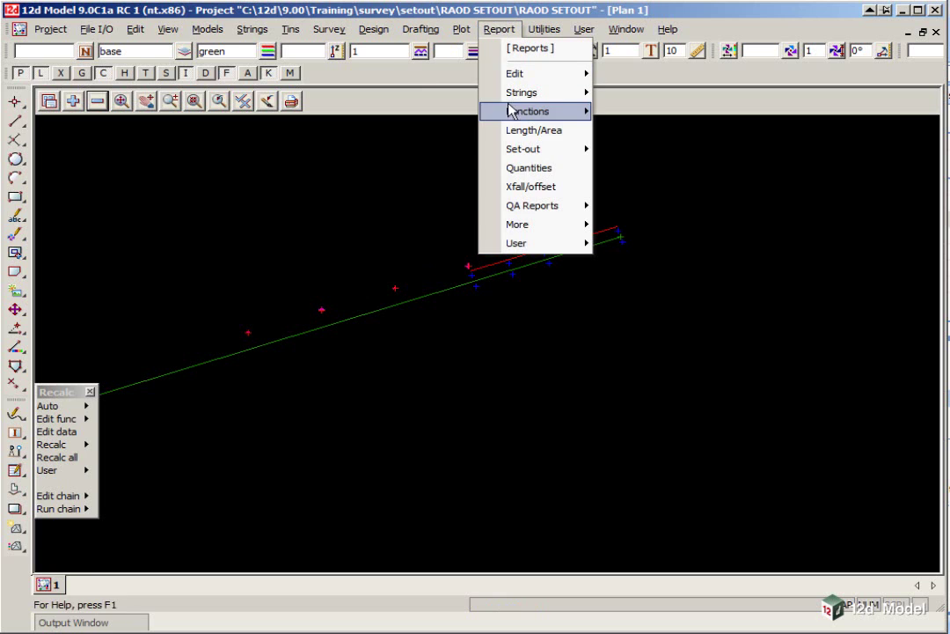
pyautogui.moveTo(512, 208)
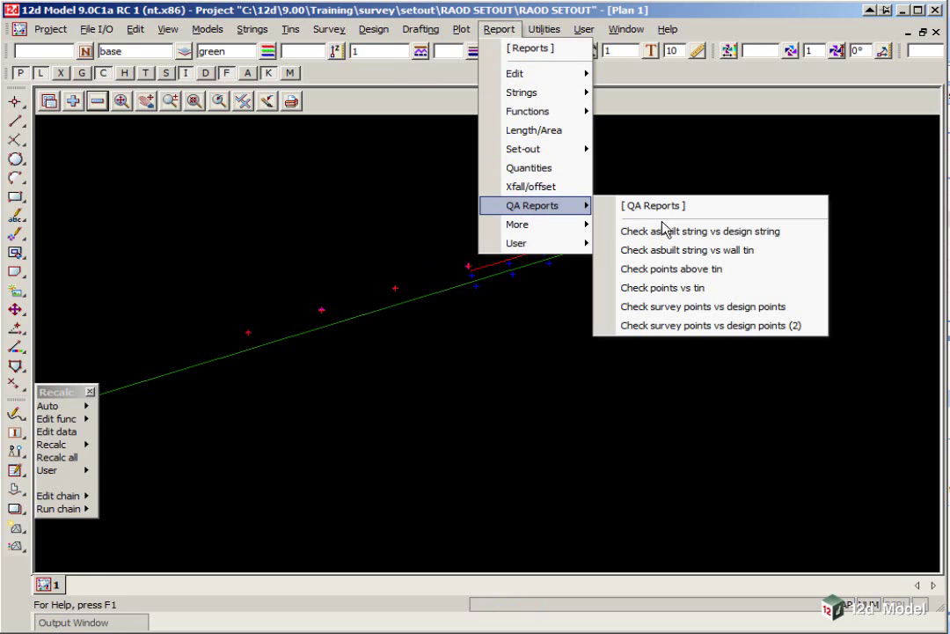
pyautogui.click(714, 325)
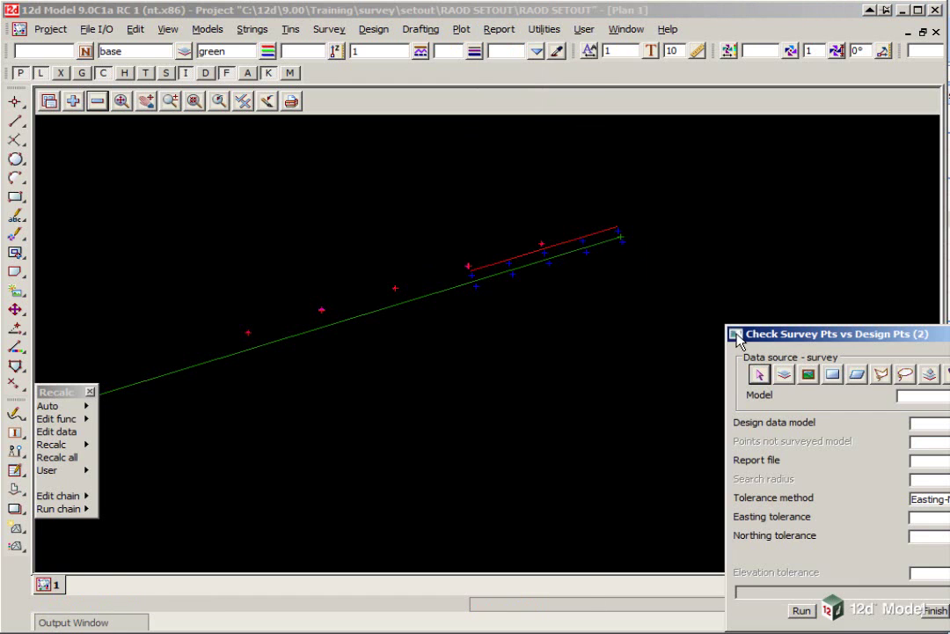
pyautogui.click(738, 340)
pyautogui.moveTo(784, 336); pyautogui.dragTo(404, 166)
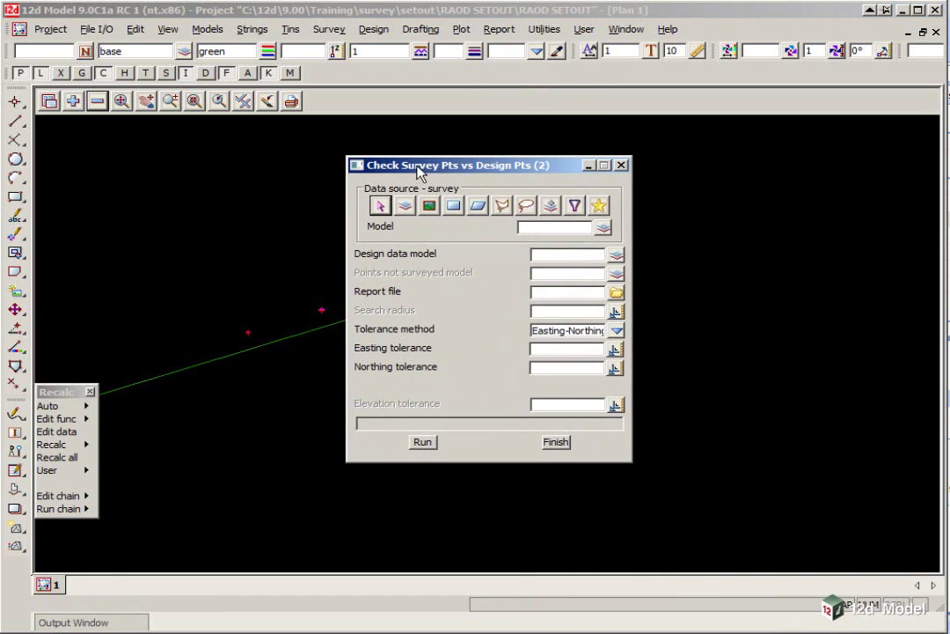
# Set the survey model to ELEC LIGHT and the design data model to DESIGN LIGHT
pyautogui.click(604, 227)
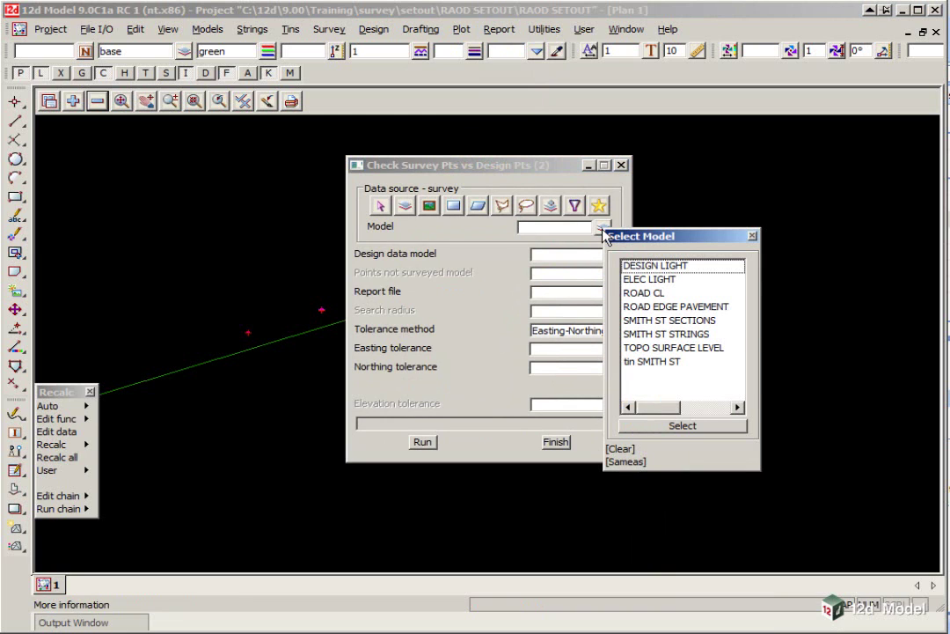
pyautogui.doubleClick(648, 279)
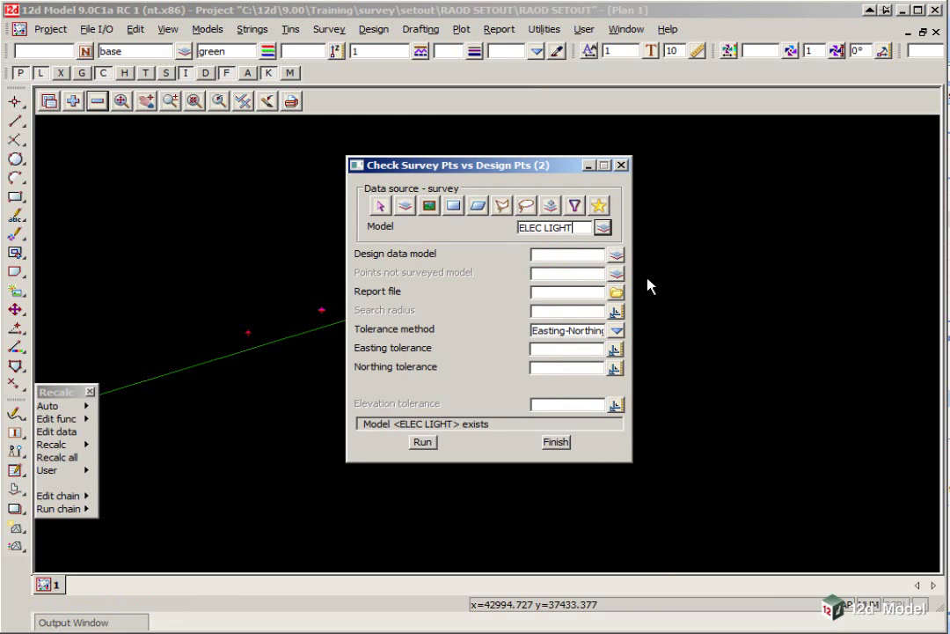
pyautogui.click(616, 255)
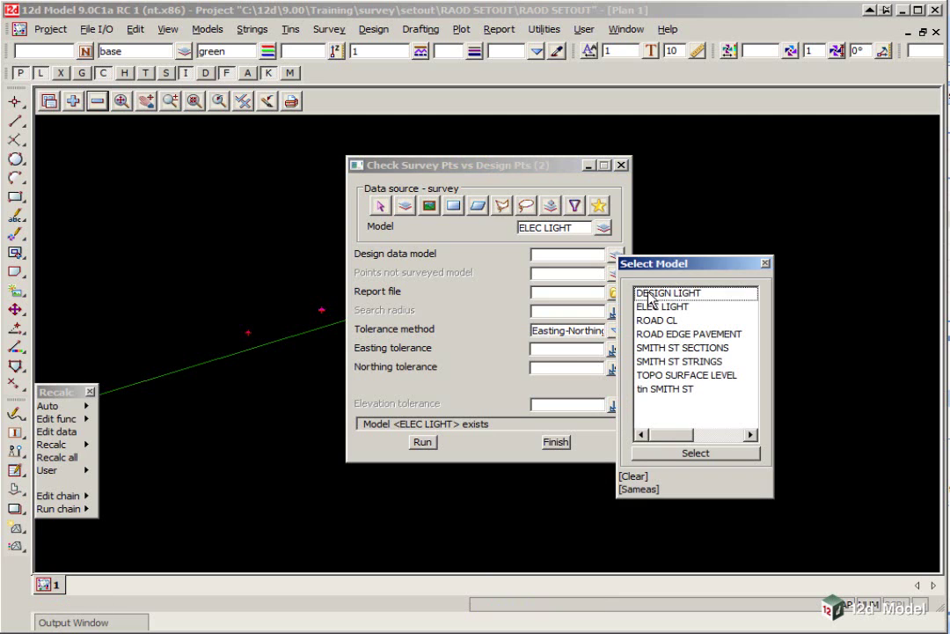
pyautogui.doubleClick(651, 294)
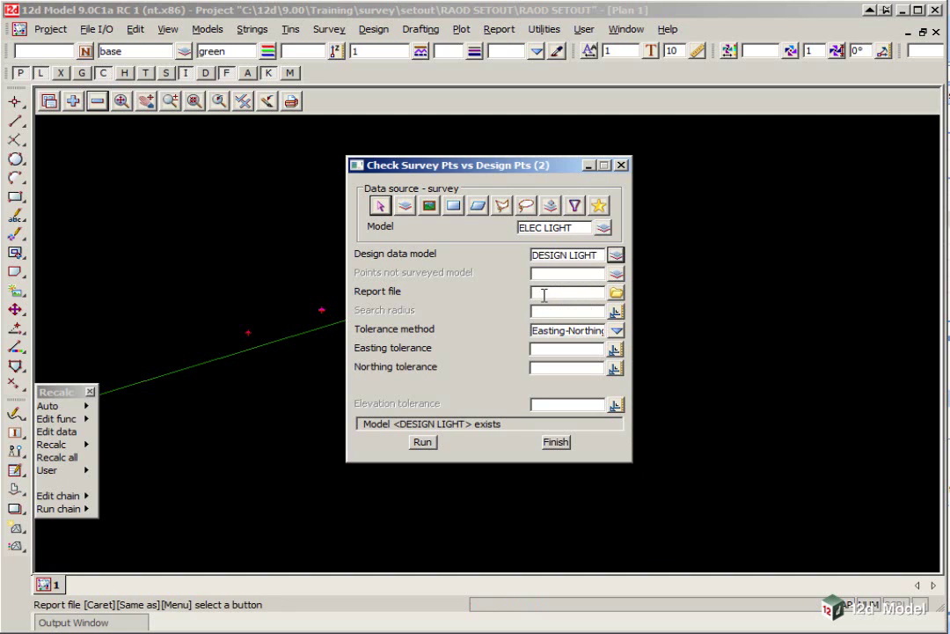
# Name the report LIGHTS ASCON, use search radius 0.5, Chainage-Offset method and ROAD CL chainage string
pyautogui.click(544, 295)
pyautogui.write('LIGHTS ASCON')
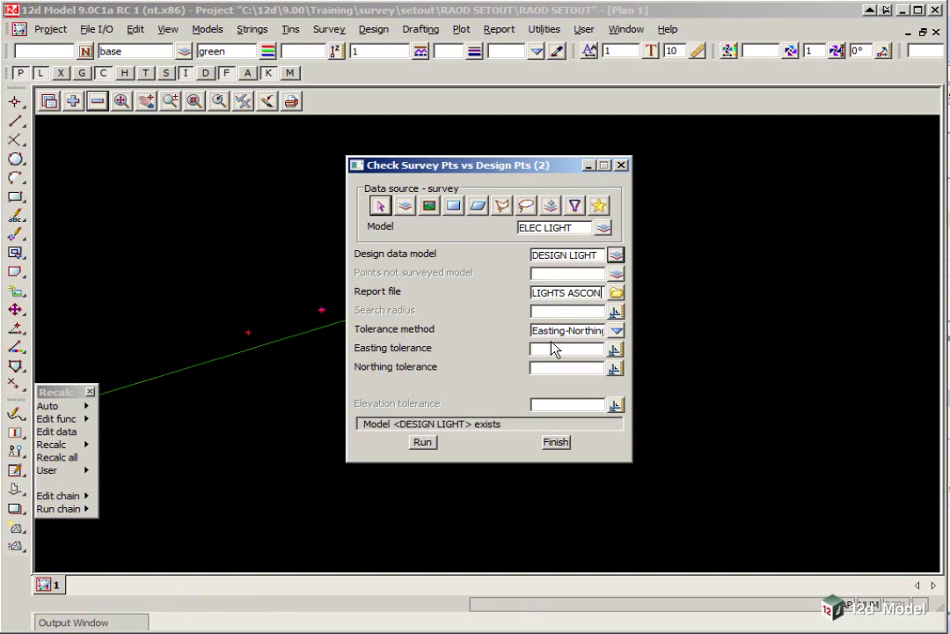
pyautogui.click(537, 311)
pyautogui.write('0.5')
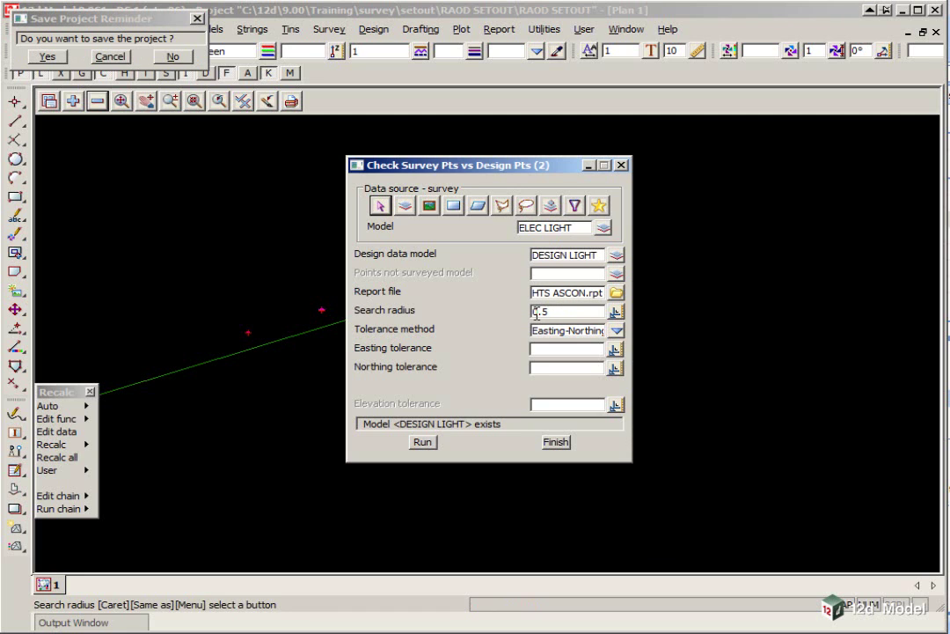
pyautogui.click(616, 330)
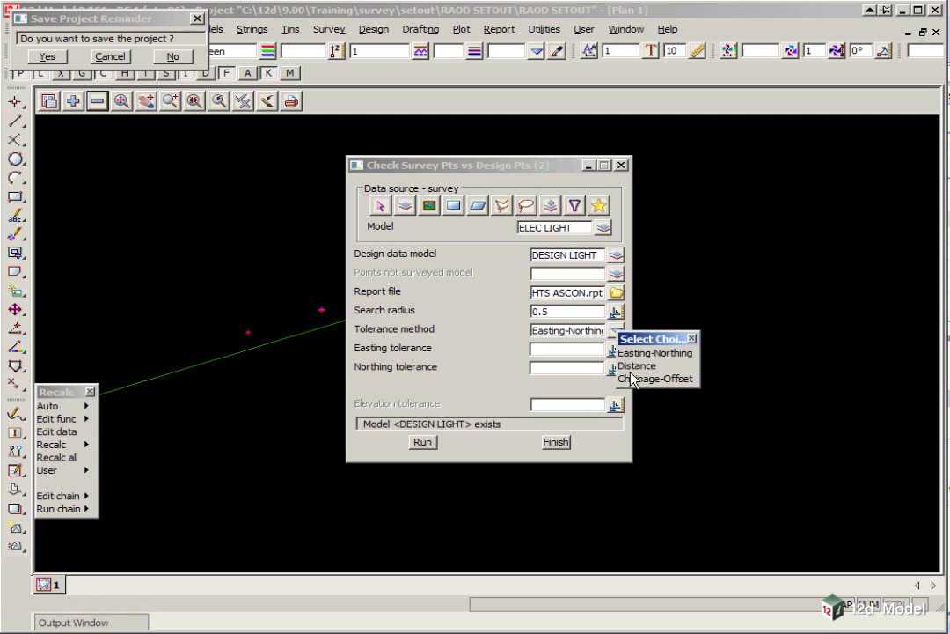
pyautogui.click(631, 379)
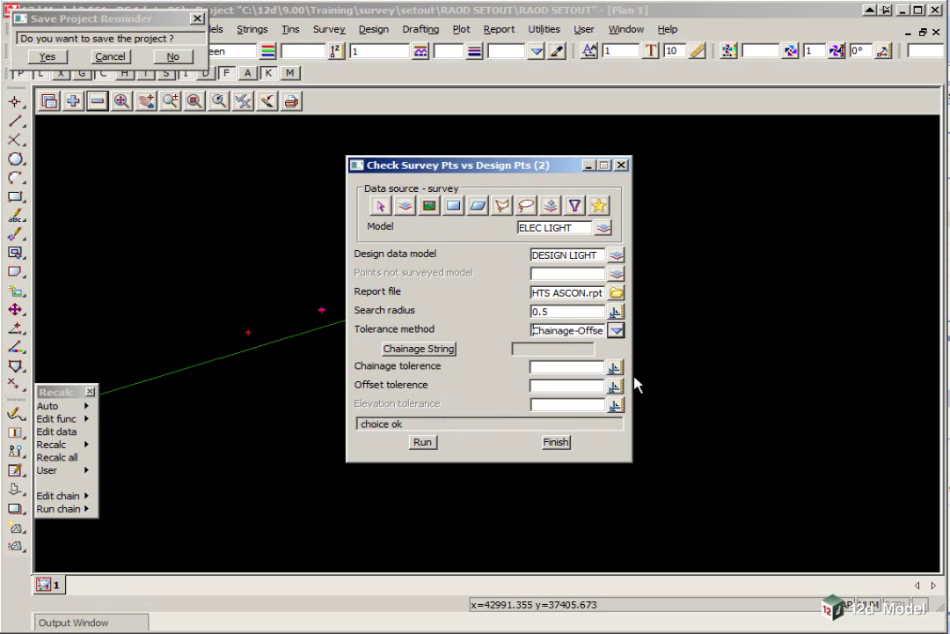
pyautogui.click(419, 348)
pyautogui.click(310, 338)
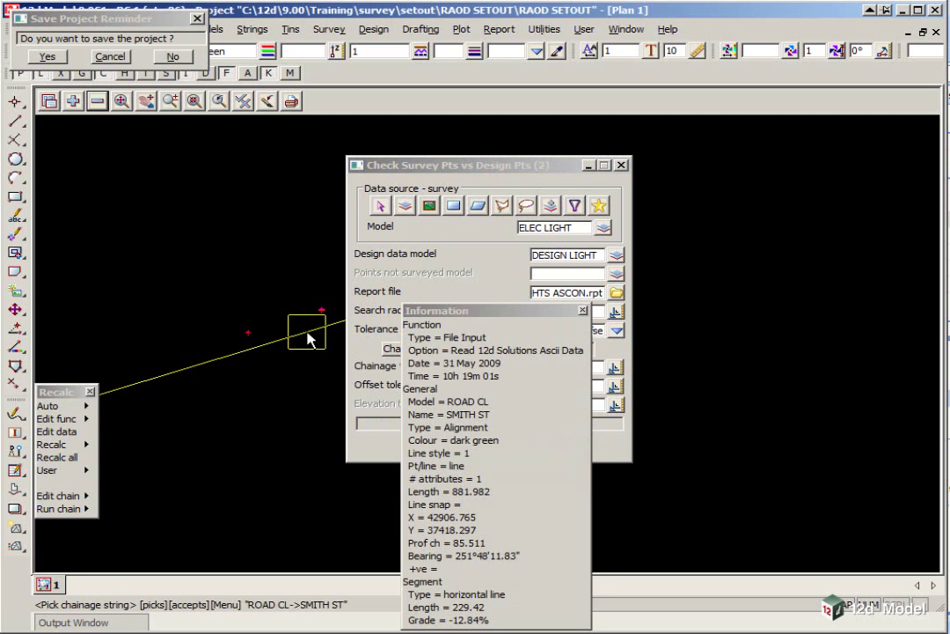
pyautogui.middleClick(308, 339)
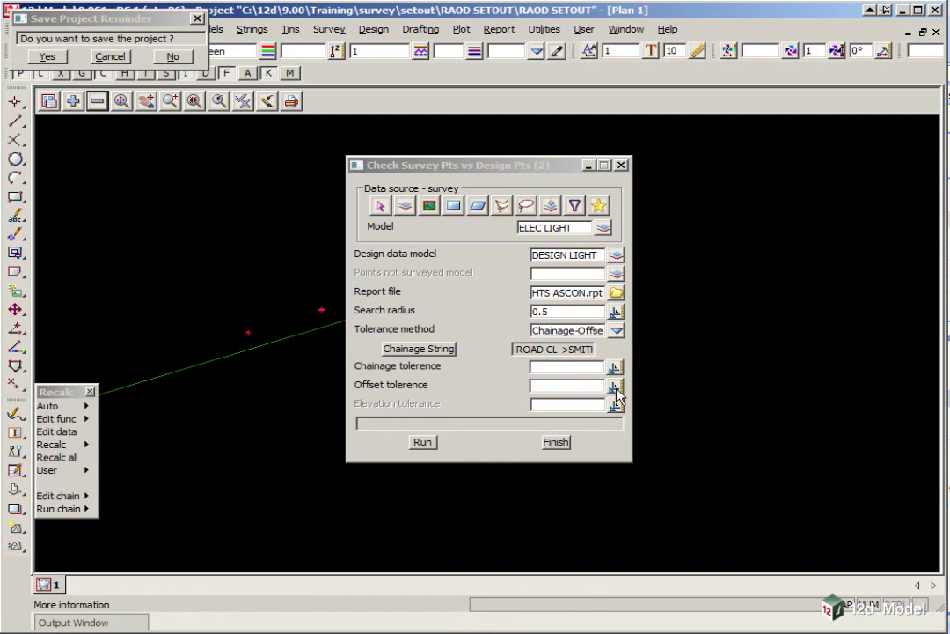
# Enter chainage, offset and elevation tolerances 0.05, 0.05, 0.03 and run the check
pyautogui.click(562, 369)
pyautogui.write('0.05')
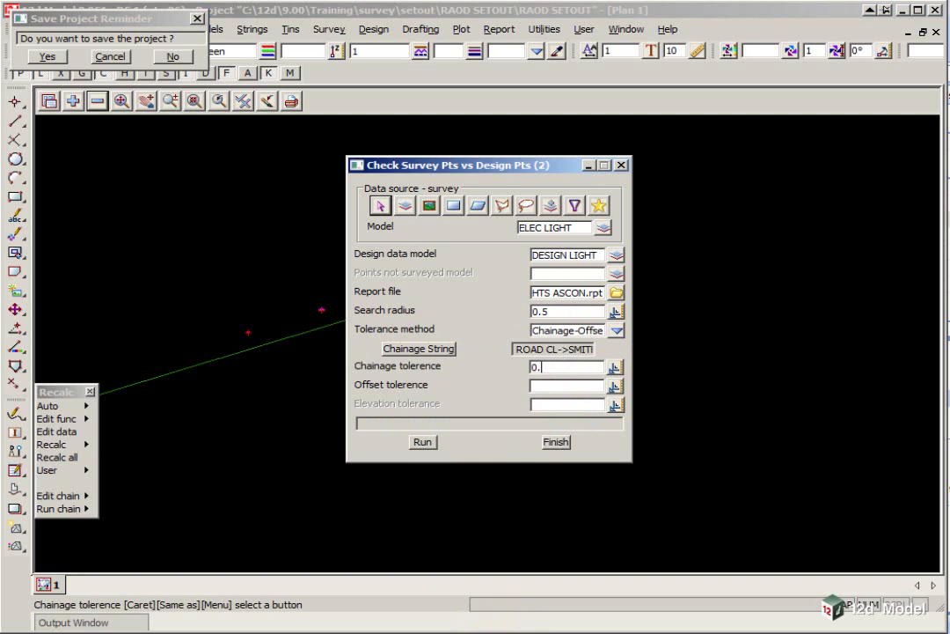
pyautogui.click(583, 387)
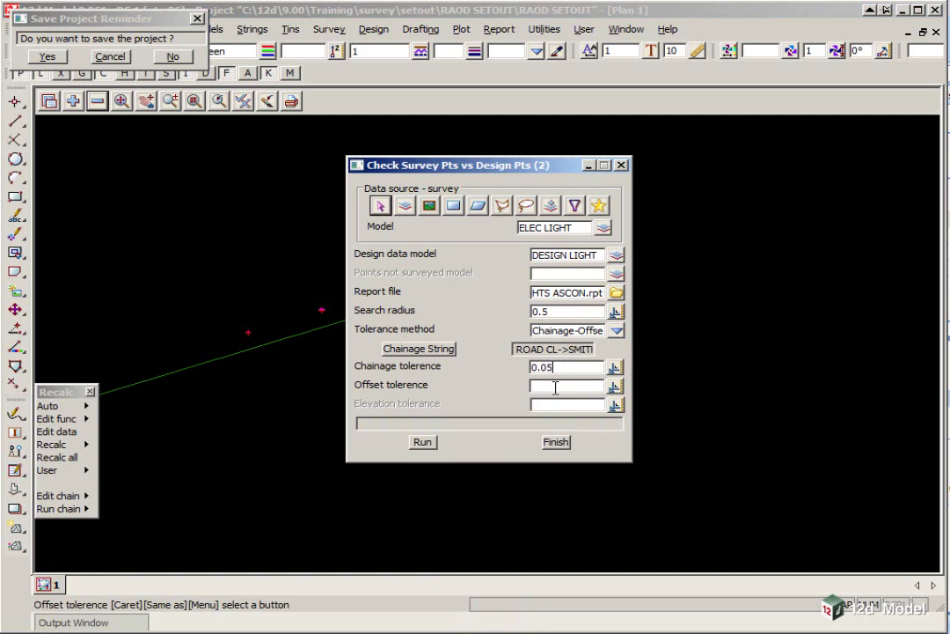
pyautogui.write('0.04')
pyautogui.press('BackSpace')
pyautogui.write('5')
pyautogui.click(553, 405)
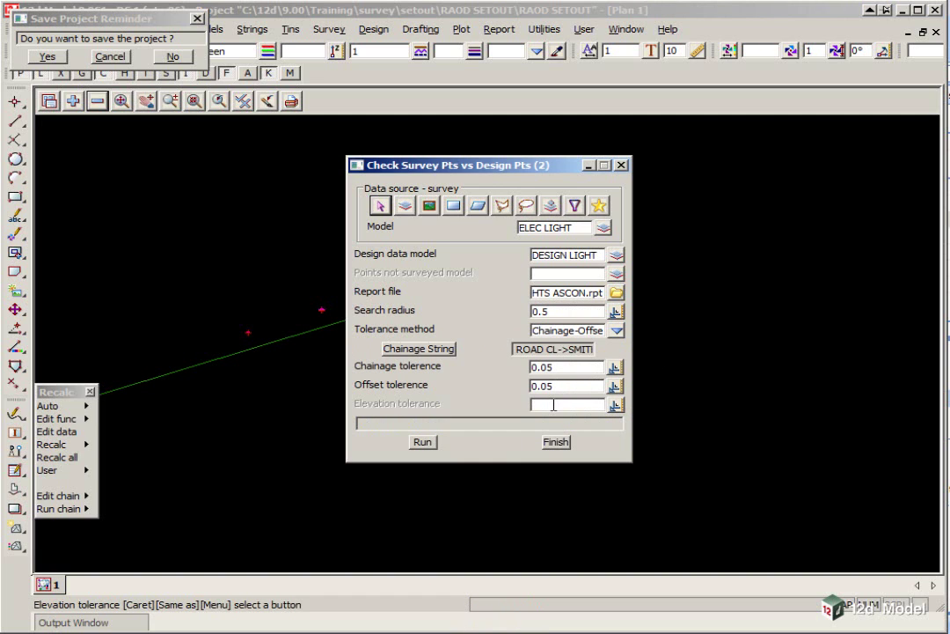
pyautogui.write('0.03')
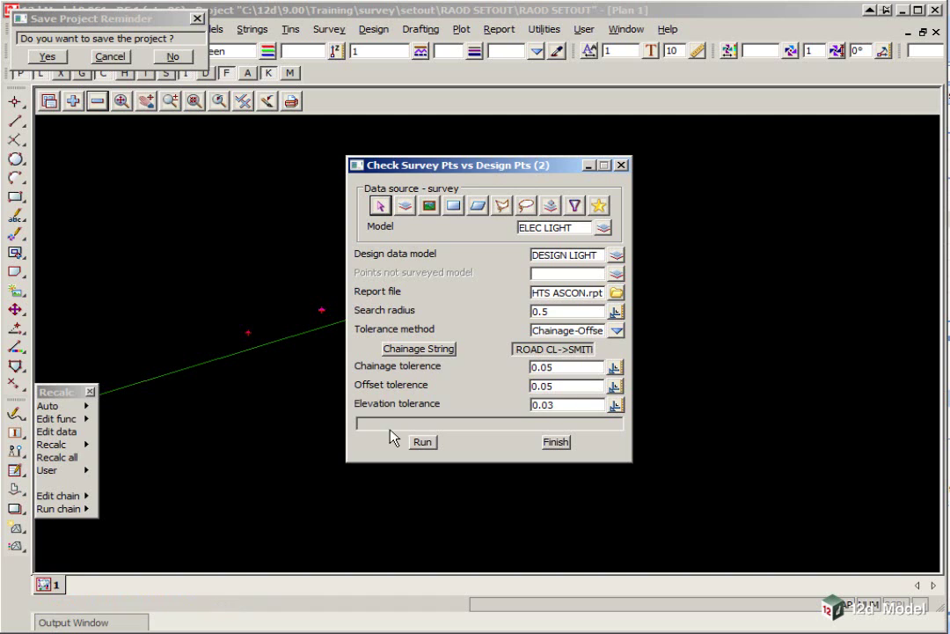
pyautogui.click(424, 443)
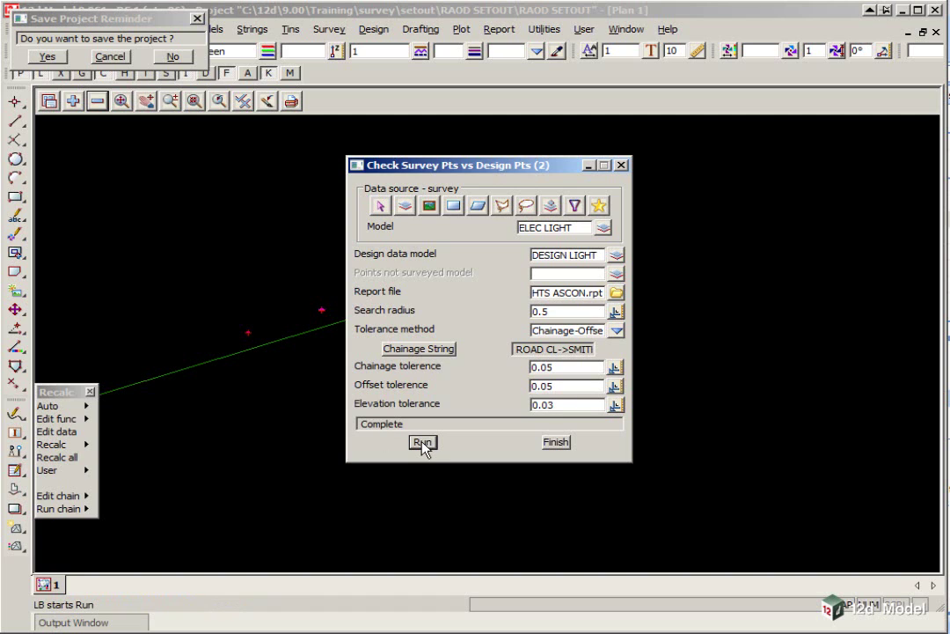
pyautogui.click(619, 293)
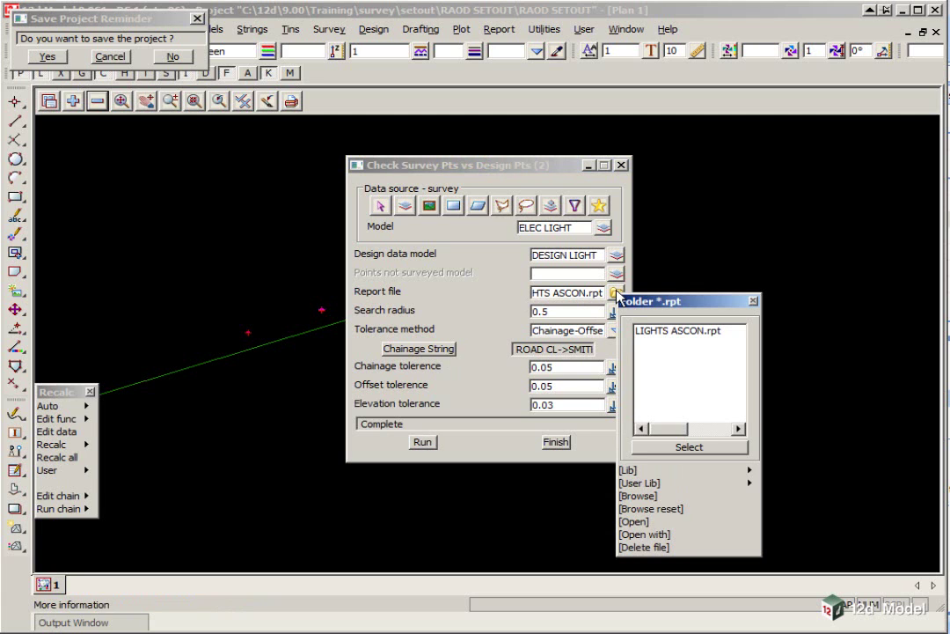
# Open LIGHTS ASCON.rpt in Notepad and enlarge the window to show all result columns
pyautogui.click(634, 521)
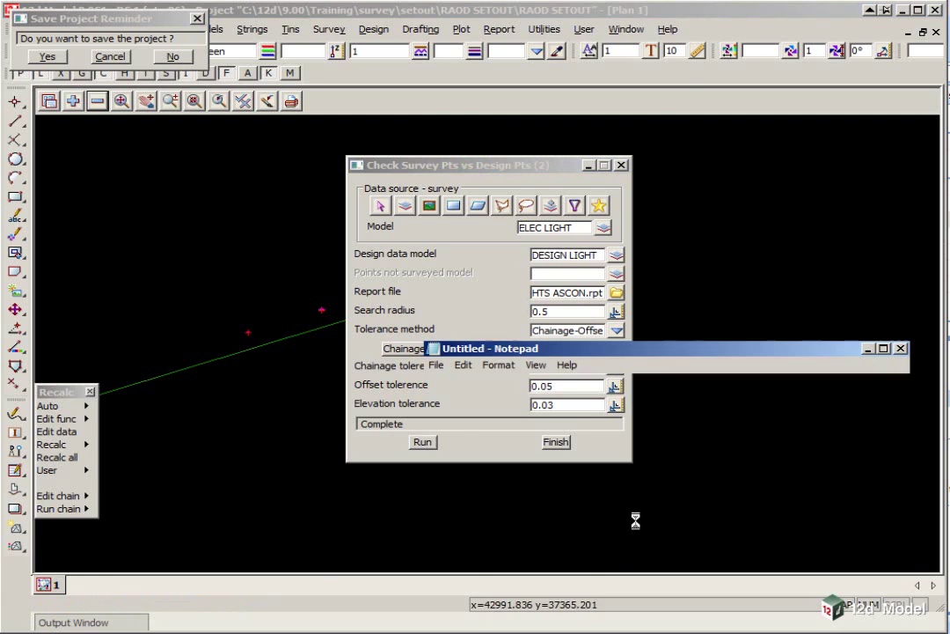
pyautogui.moveTo(584, 352); pyautogui.dragTo(176, 7)
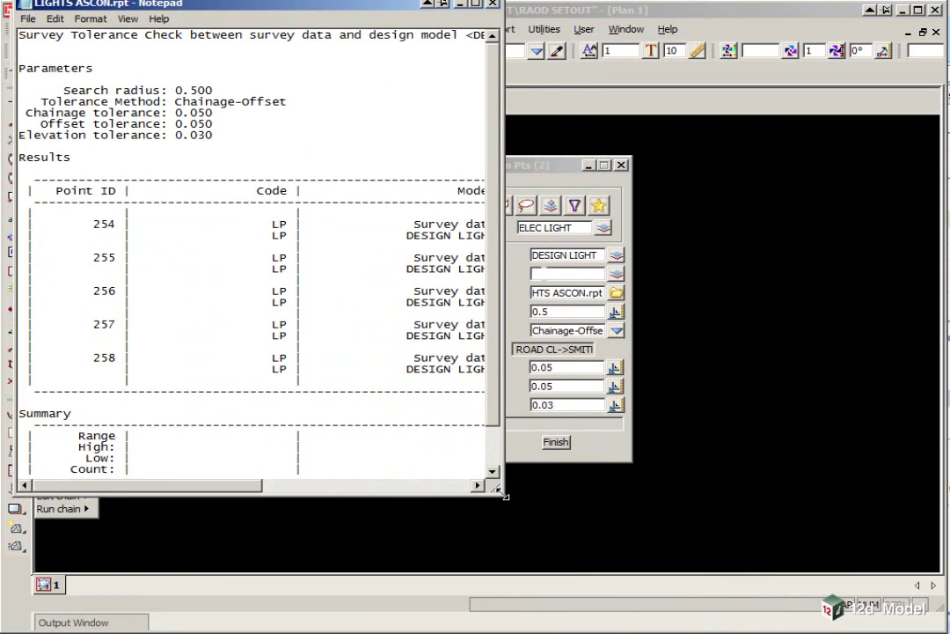
pyautogui.moveTo(502, 495); pyautogui.dragTo(947, 571)
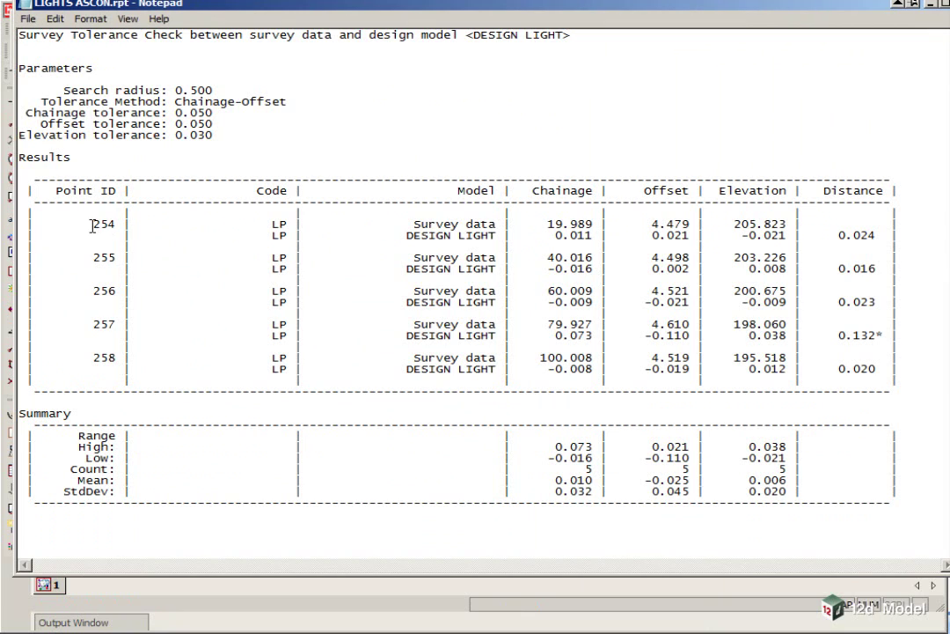
# Highlight point ID 254 and the LP codes in the report results
pyautogui.moveTo(92, 223); pyautogui.dragTo(116, 226)
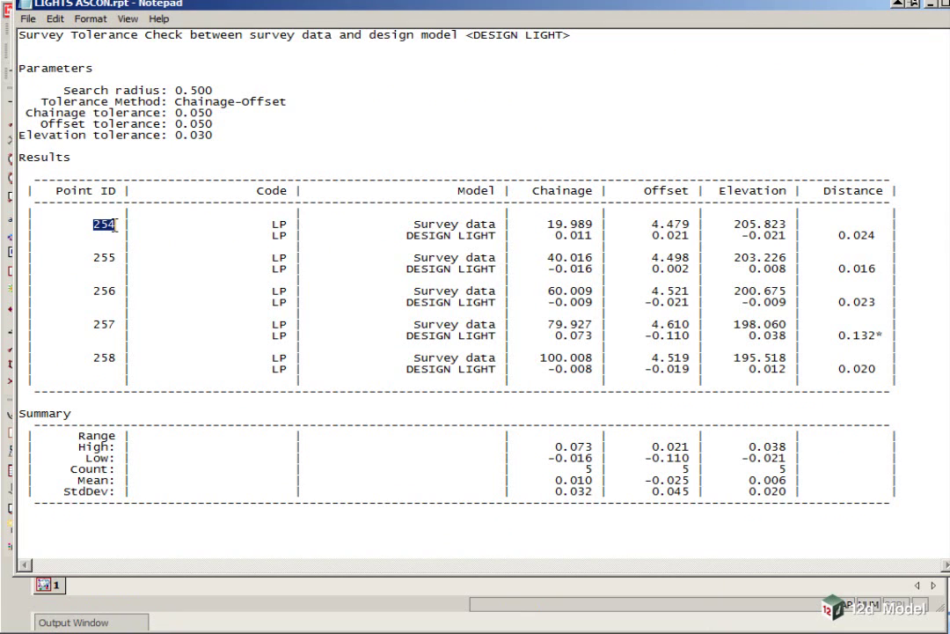
pyautogui.doubleClick(278, 236)
pyautogui.click(265, 238)
pyautogui.moveTo(265, 237); pyautogui.dragTo(287, 239)
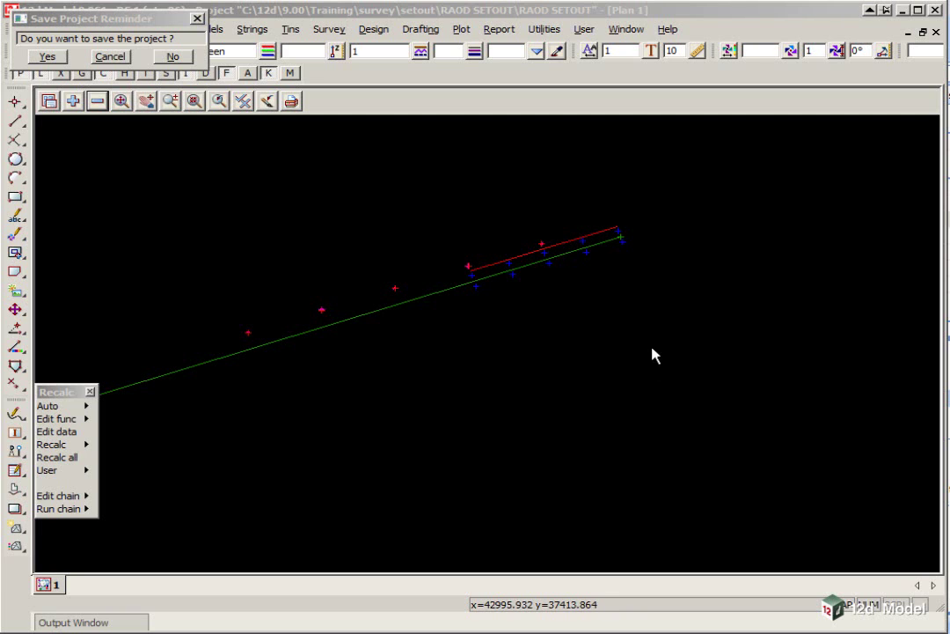
# Add the three SMITH ST road models back onto the plan view and zoom in
pyautogui.click(73, 100)
pyautogui.moveTo(88, 138); pyautogui.dragTo(139, 166)
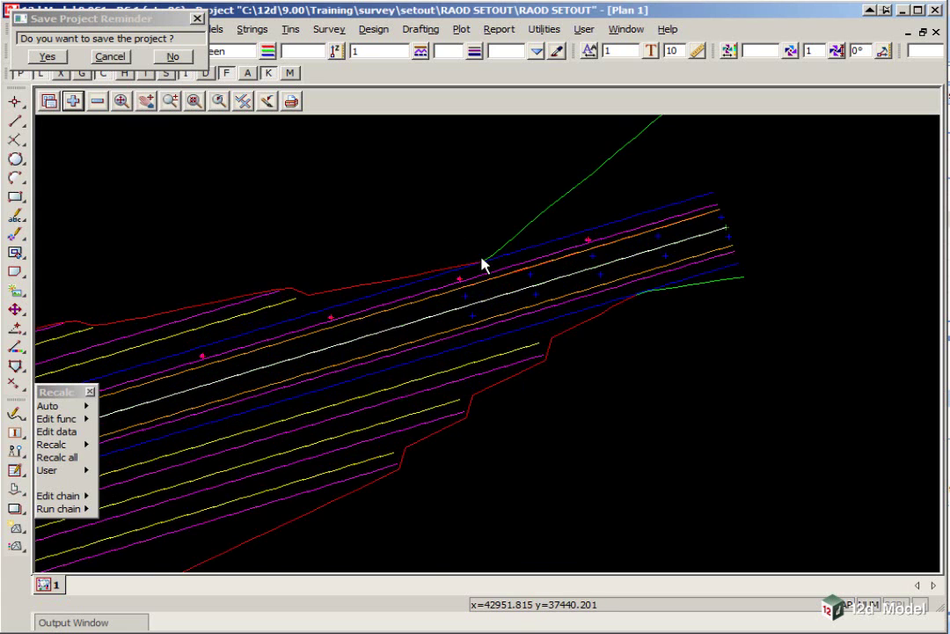
pyautogui.scroll(2, 482, 264)
pyautogui.scroll(2, 770, 197)
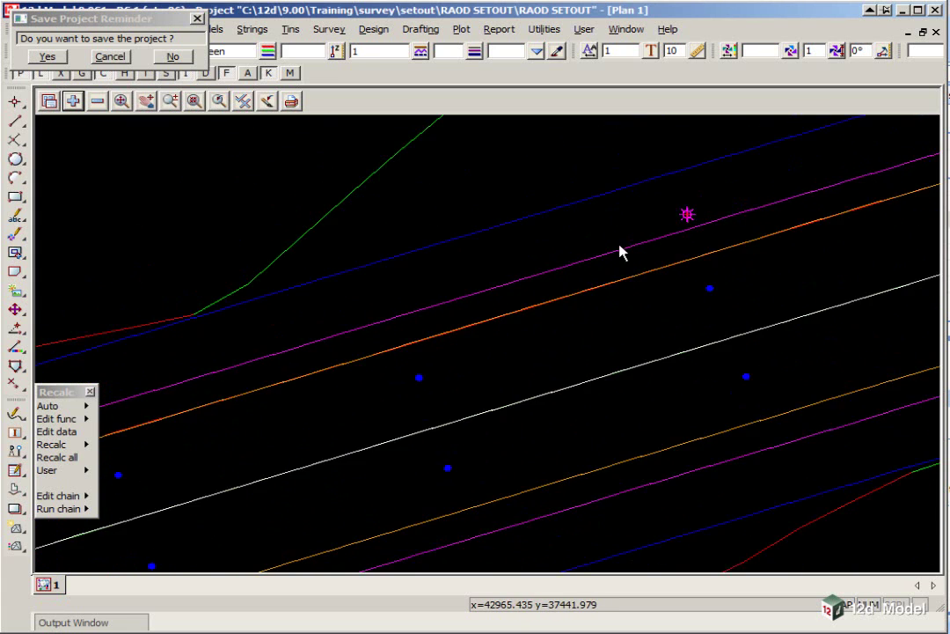
pyautogui.scroll(-1, 620, 253)
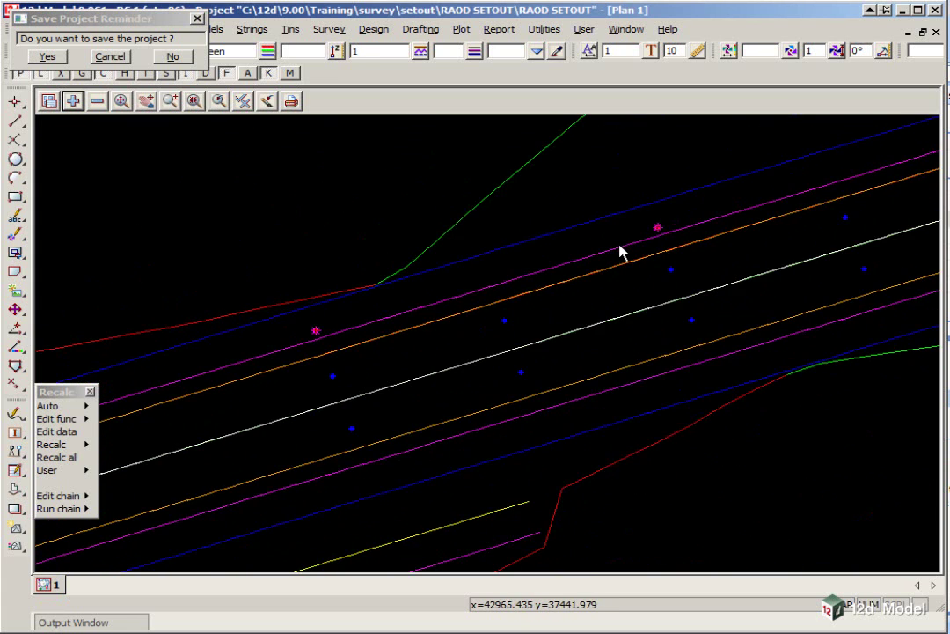
# Open the Check asbuilt string vs design string panel from QA Reports
pyautogui.click(498, 29)
pyautogui.moveTo(568, 209)
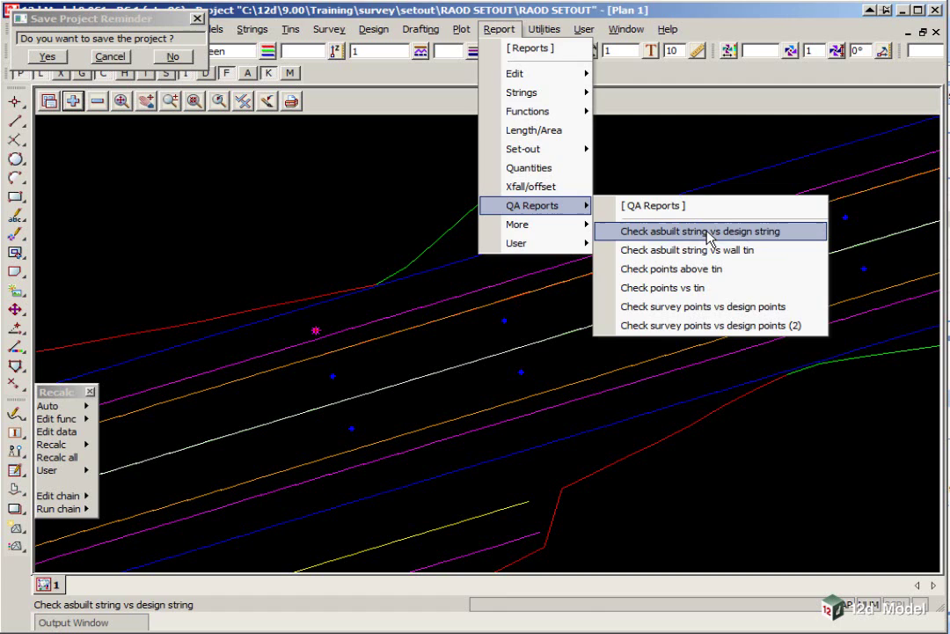
pyautogui.click(651, 232)
# Pick the ROAD EDGE PAVEMENT string as the as-built string and eobr as the design string
pyautogui.moveTo(630, 233); pyautogui.dragTo(282, 145)
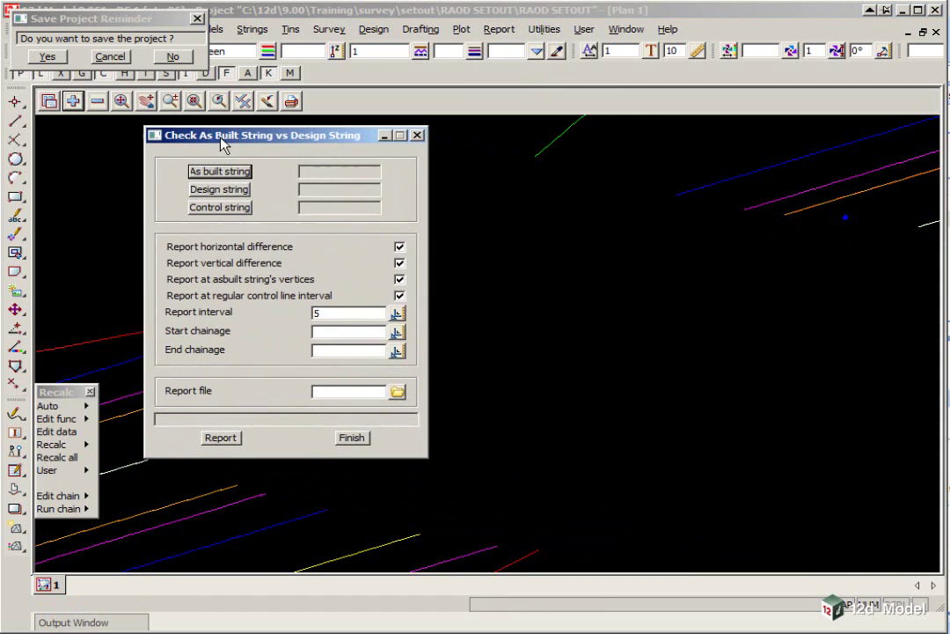
pyautogui.click(211, 173)
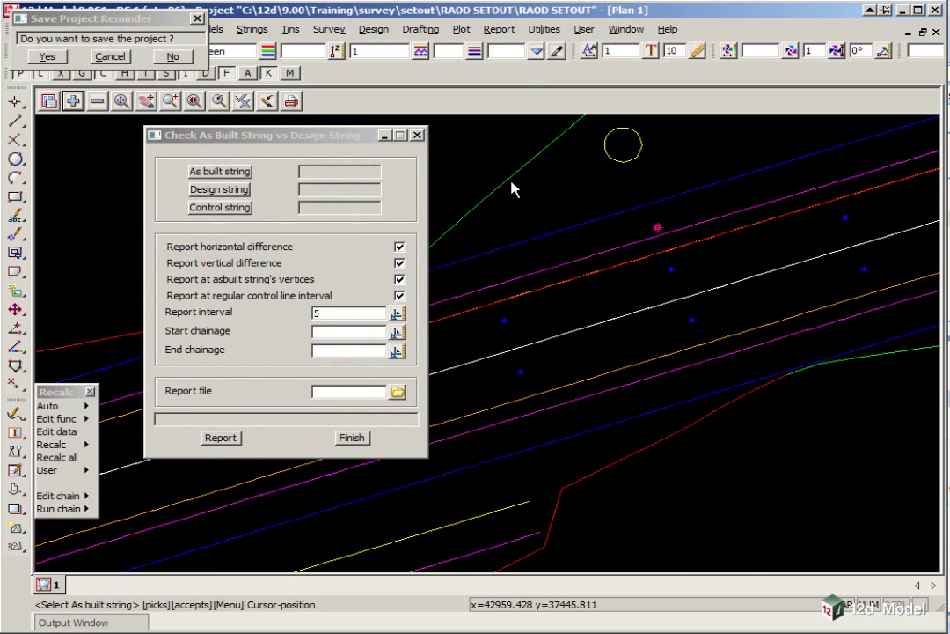
pyautogui.click(753, 227)
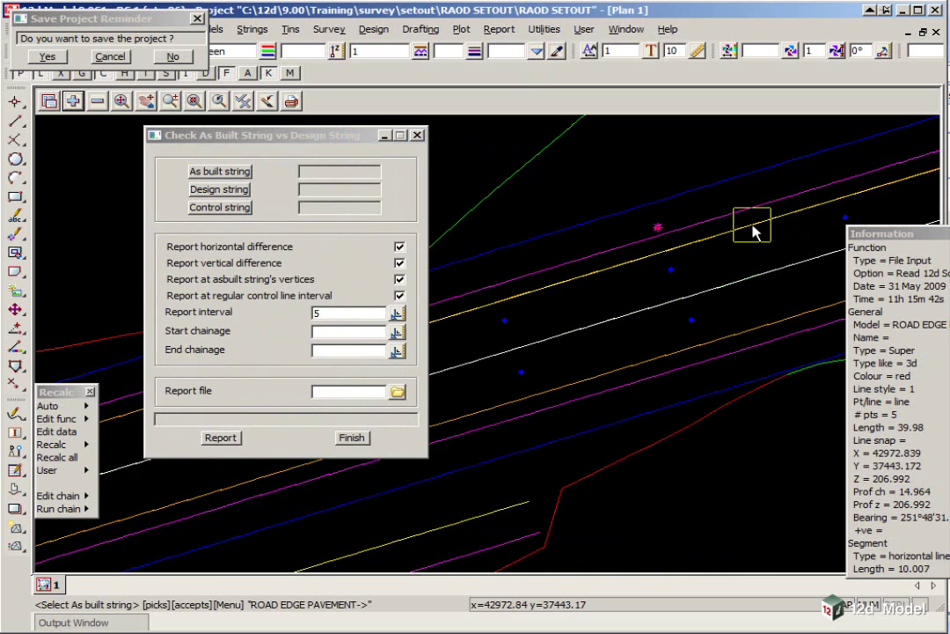
pyautogui.middleClick(752, 227)
pyautogui.click(232, 192)
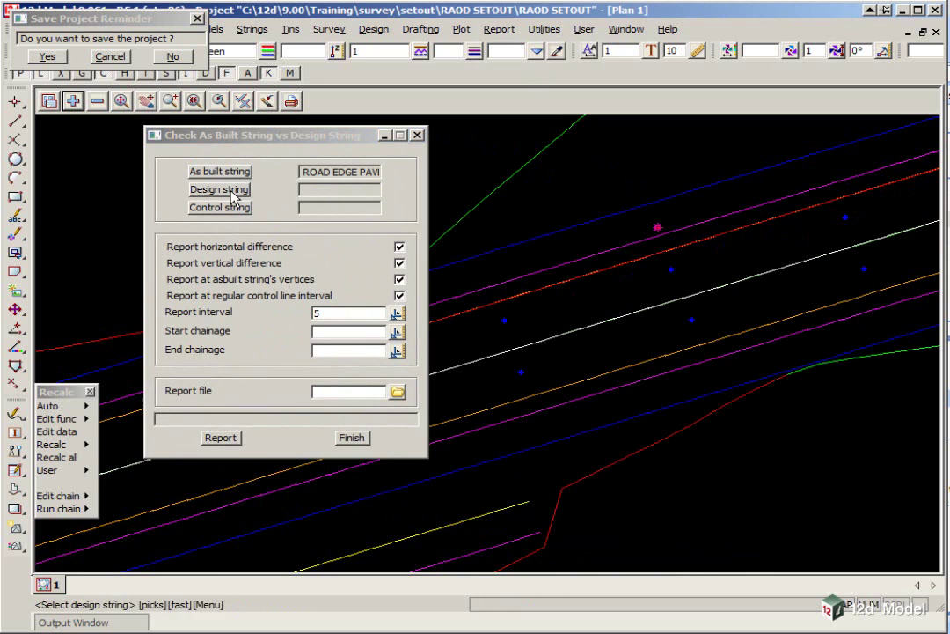
pyautogui.click(750, 229)
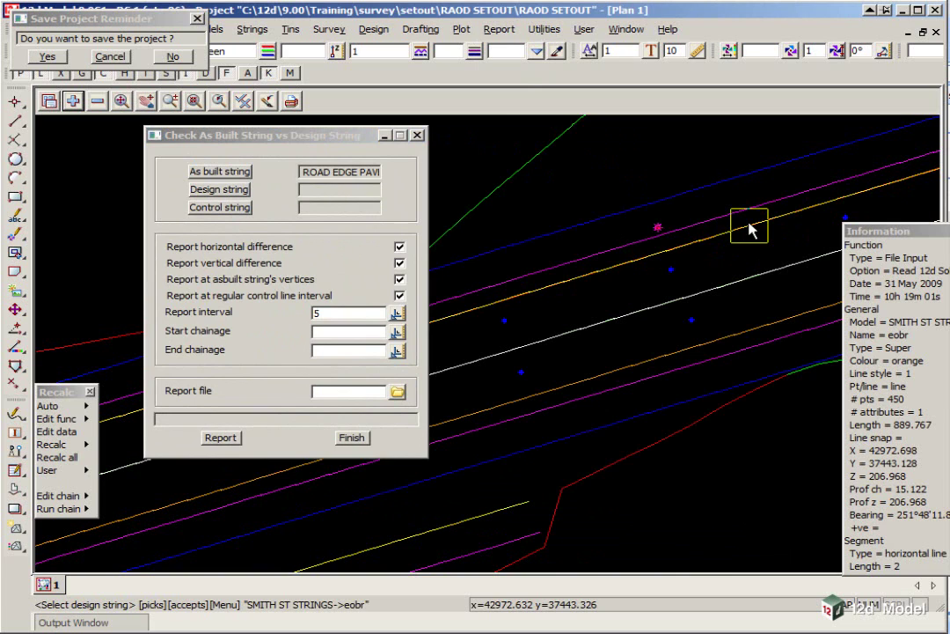
pyautogui.middleClick(750, 229)
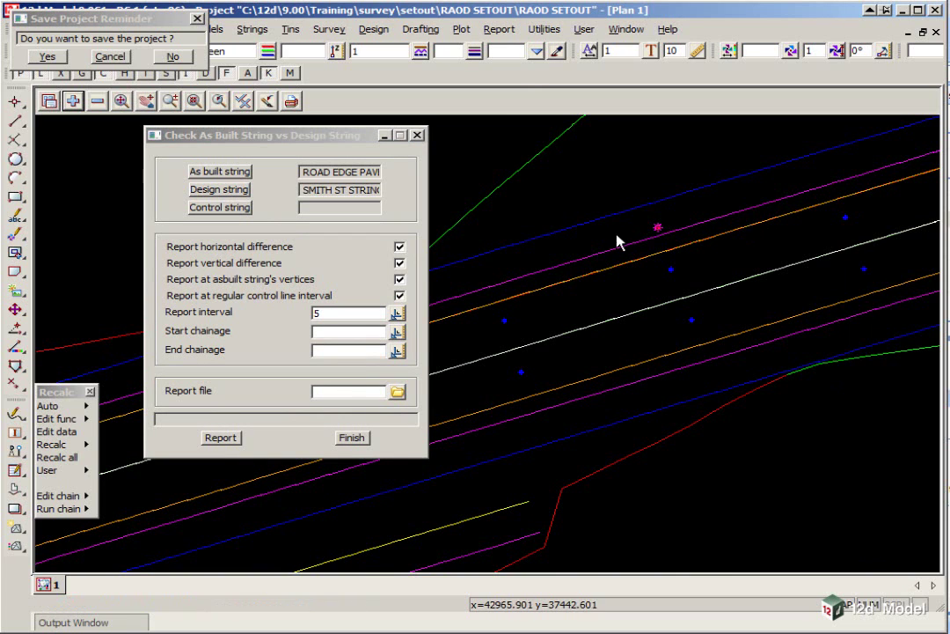
# Pick ROAD CL as the control string, covering chainages 0 to 881.9816
pyautogui.click(244, 216)
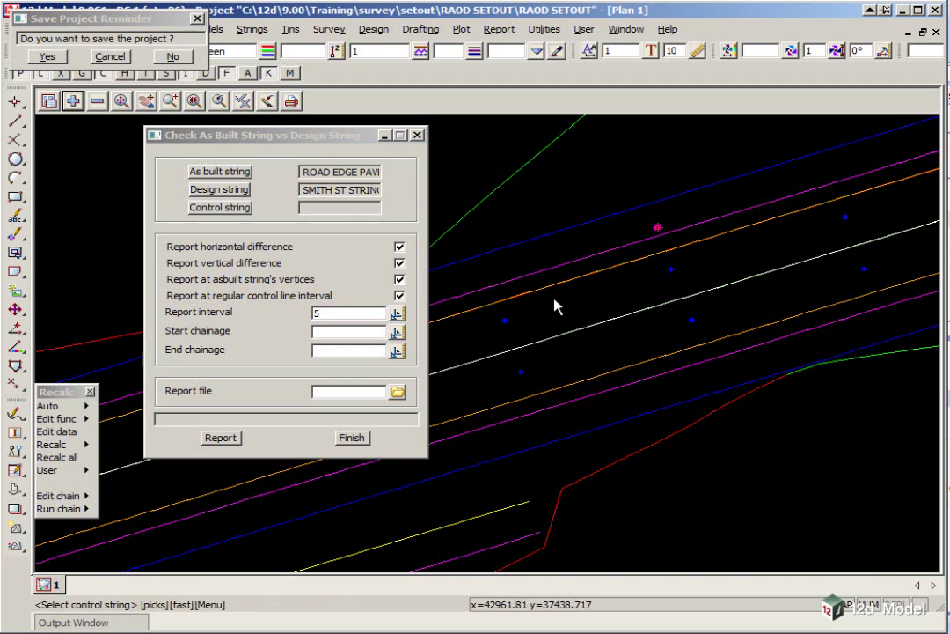
pyautogui.click(637, 315)
pyautogui.click(637, 315)
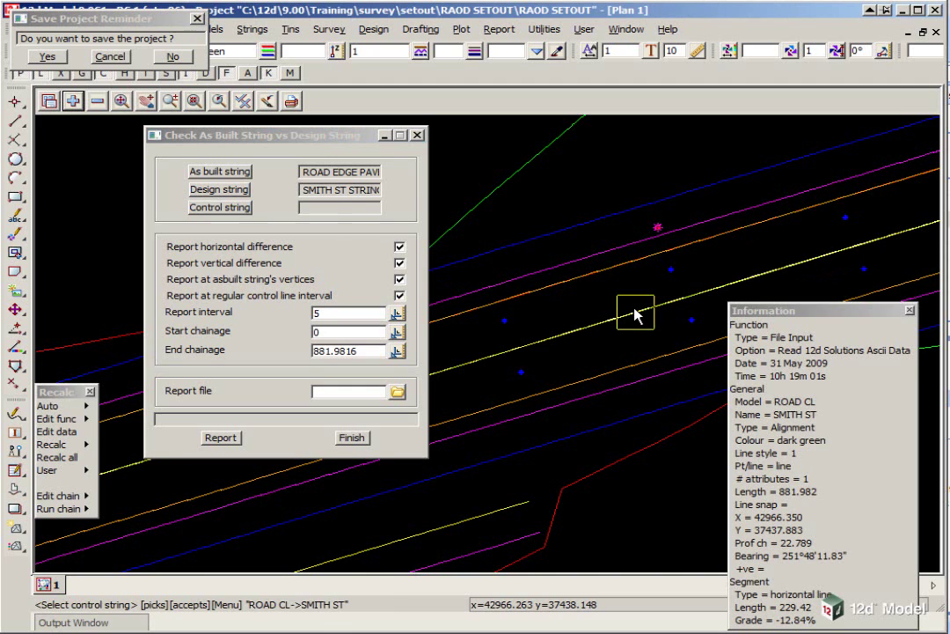
pyautogui.middleClick(637, 315)
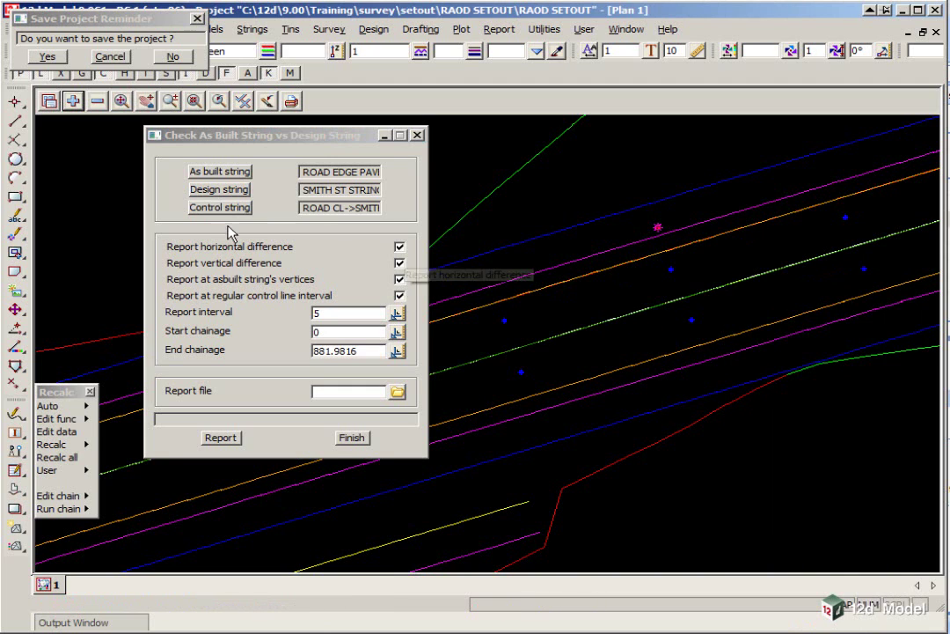
pyautogui.click(399, 278)
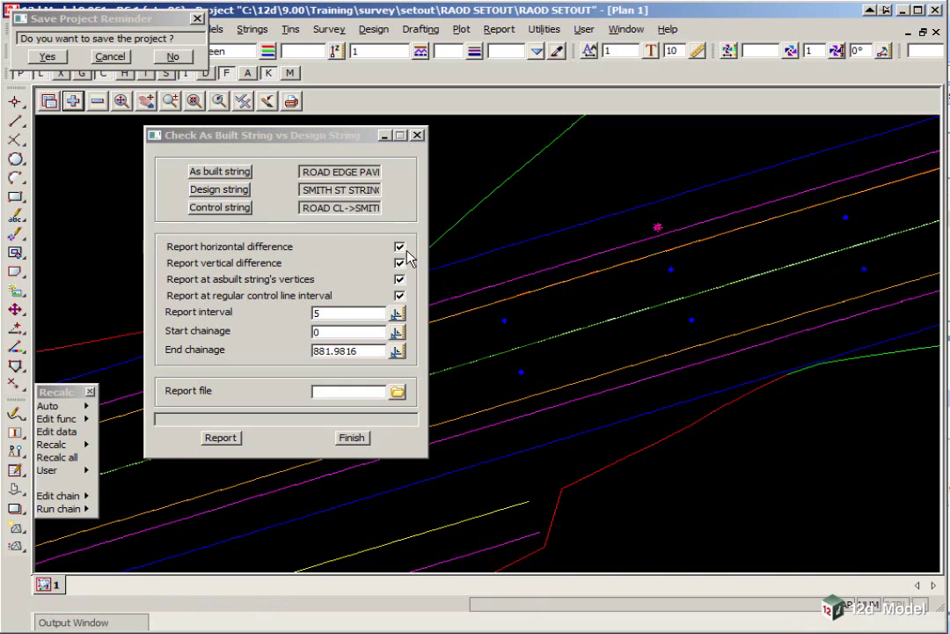
# Set end chainage 40, name the report PAVEMENT EDGE ASCON, and run the comparison
pyautogui.click(343, 350)
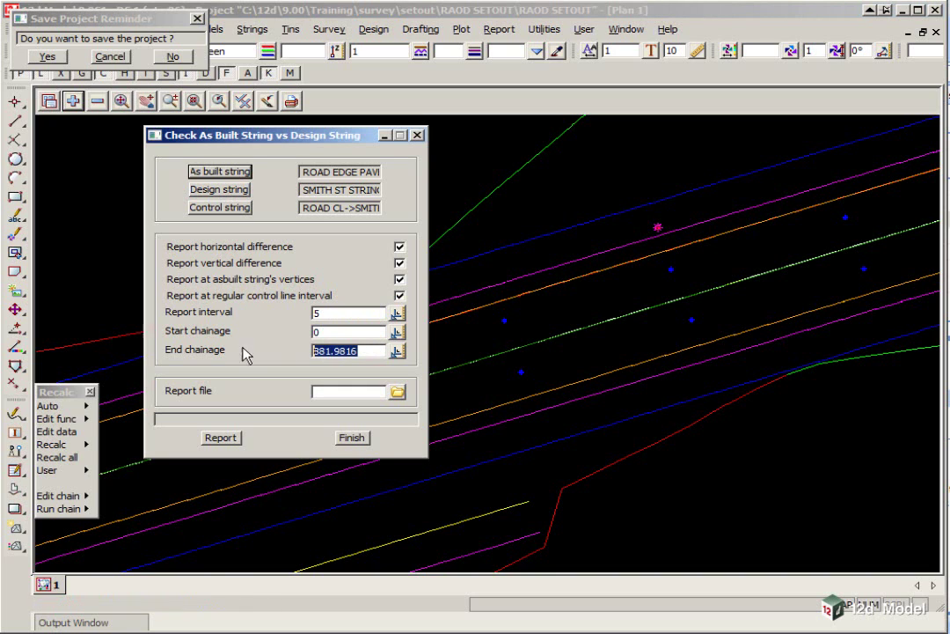
pyautogui.write('40')
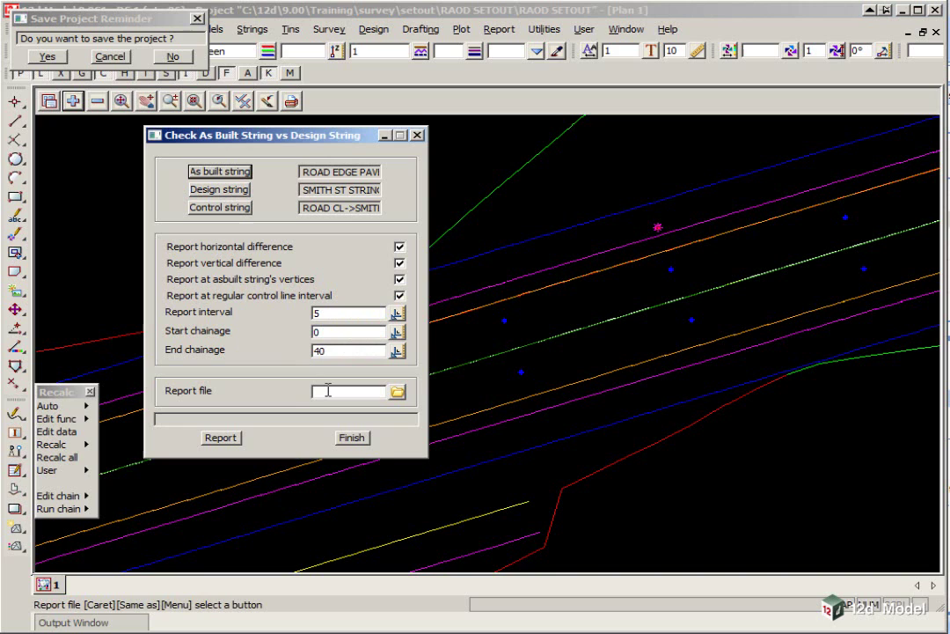
pyautogui.write('PAVEMENT EDGE ASCON')
pyautogui.click(221, 437)
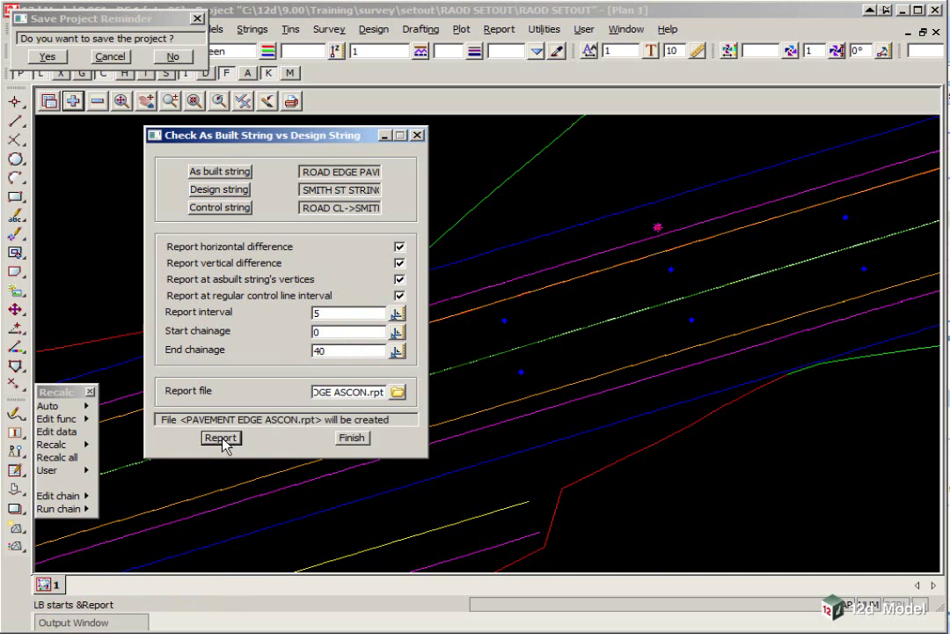
pyautogui.click(221, 437)
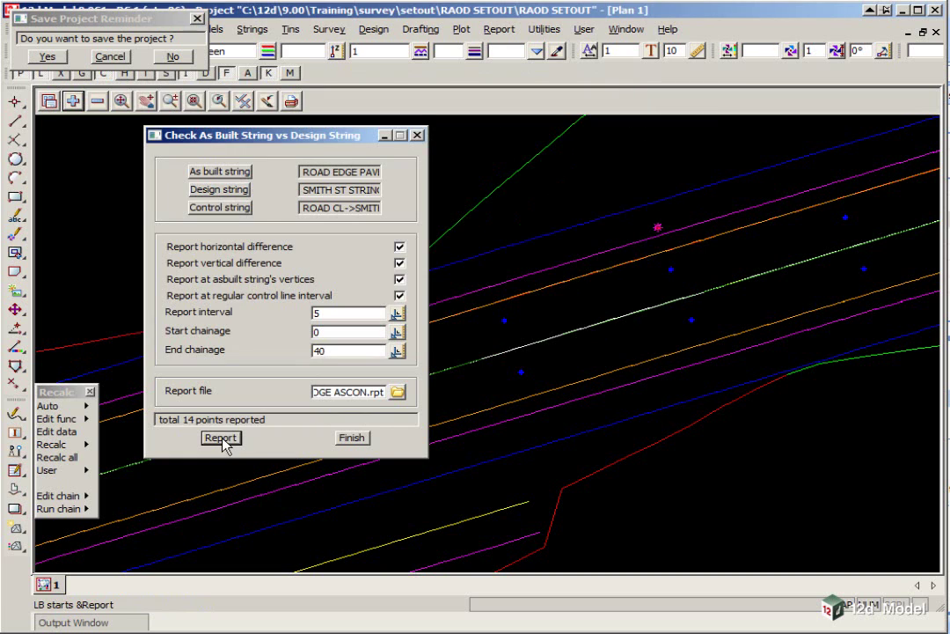
# Open PAVEMENT EDGE ASCON.rpt in Notepad from the report list, review it, and close it
pyautogui.click(397, 391)
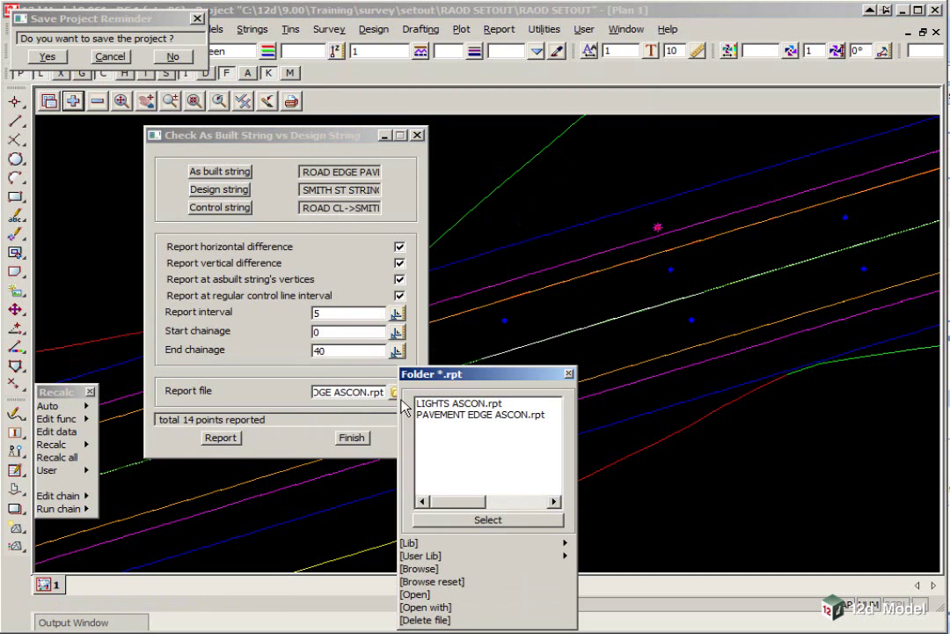
pyautogui.click(415, 594)
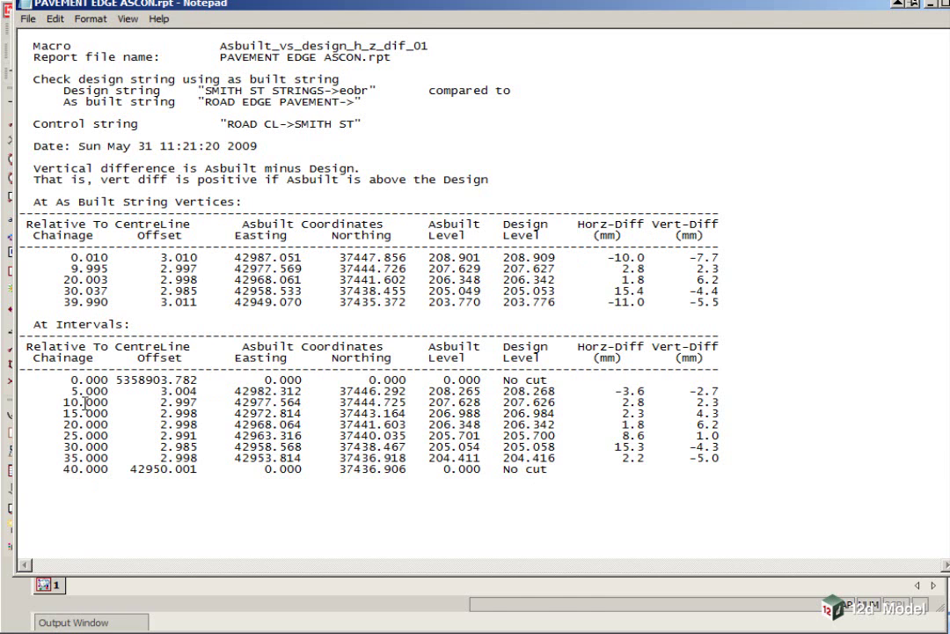
pyautogui.hotkey('alt', 'F4')
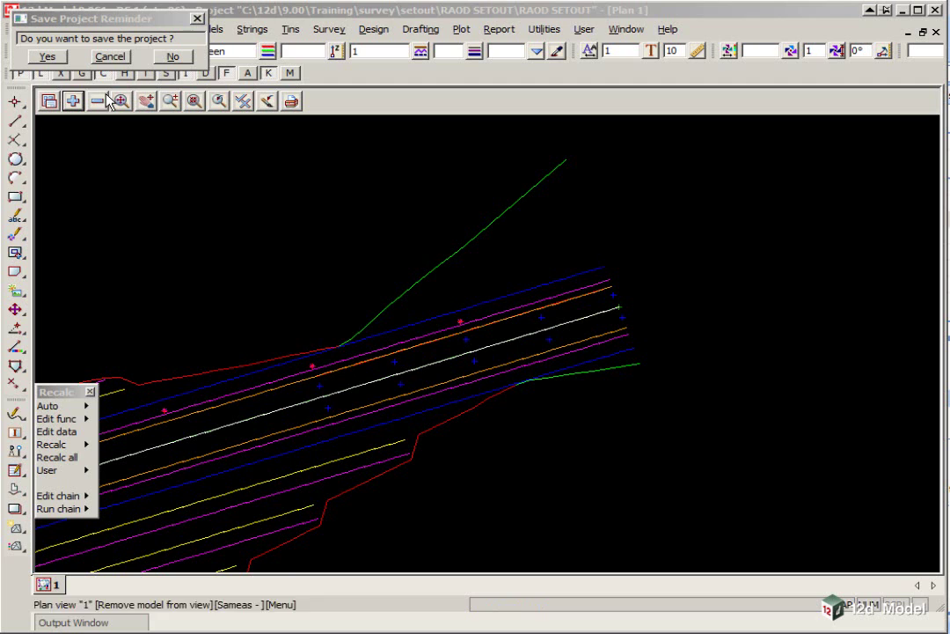
# Save the project and open the Check points vs tin tolerance panel
pyautogui.click(48, 56)
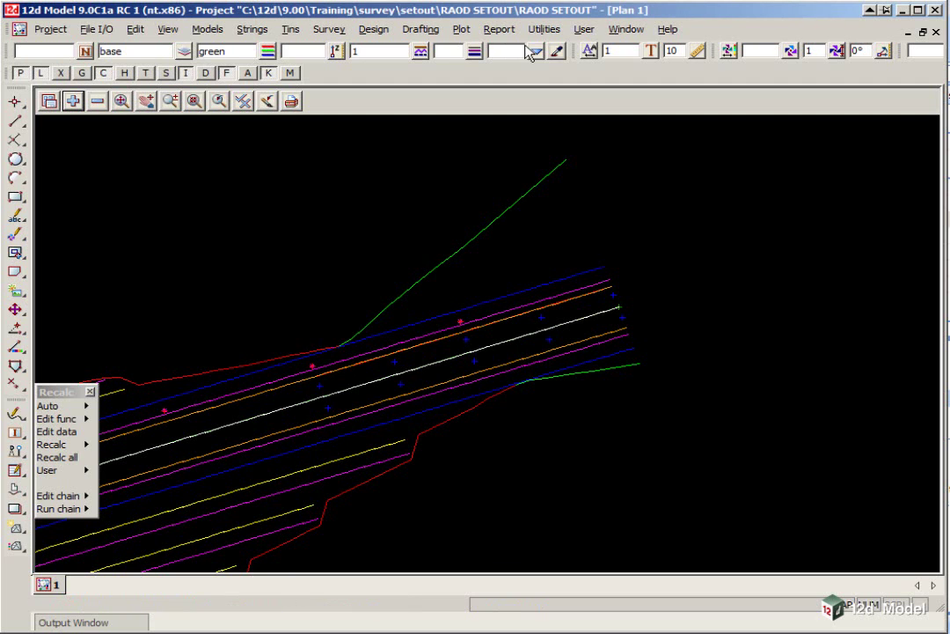
pyautogui.click(499, 29)
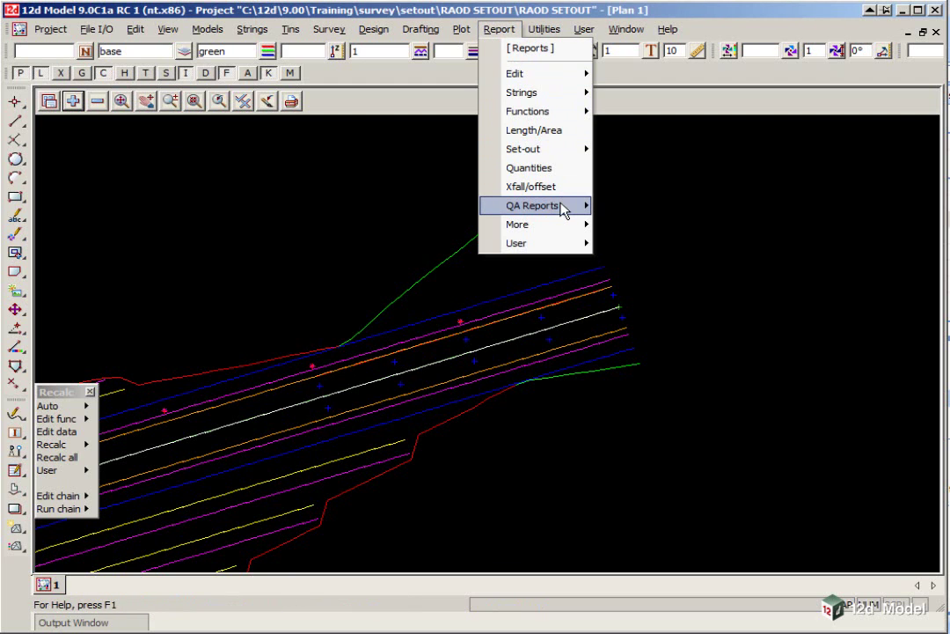
pyautogui.moveTo(564, 210)
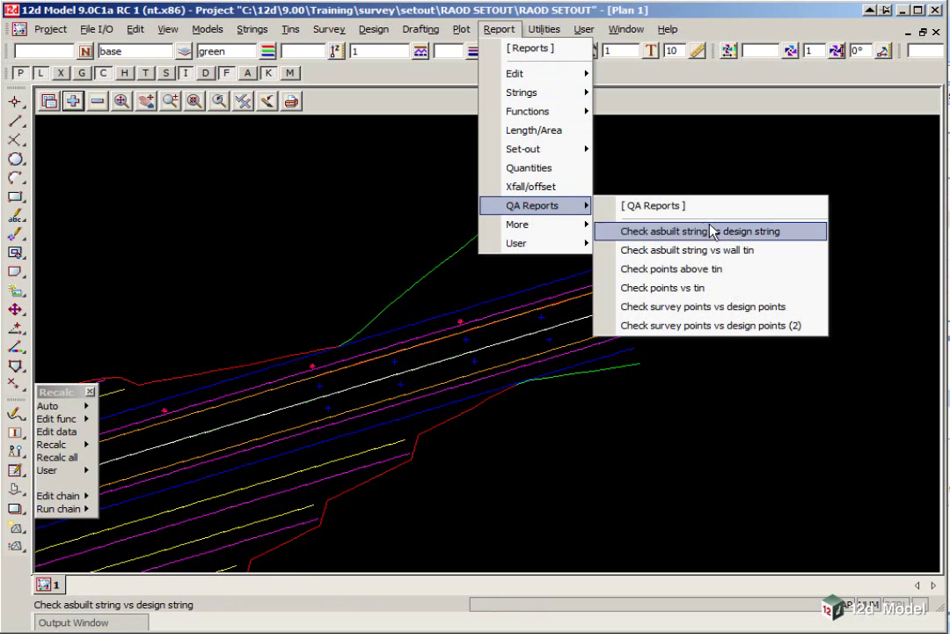
pyautogui.click(722, 294)
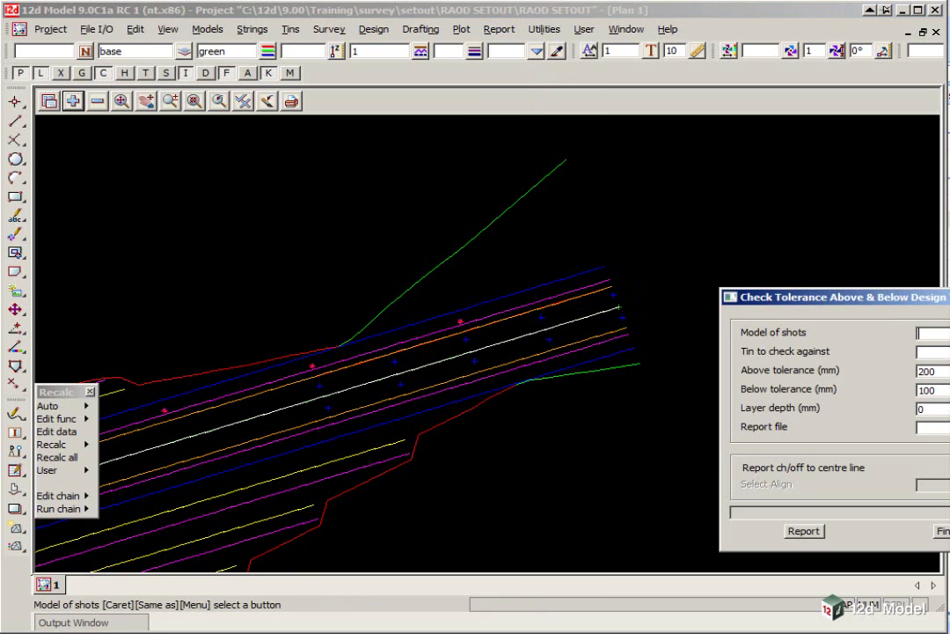
pyautogui.moveTo(915, 300); pyautogui.dragTo(314, 141)
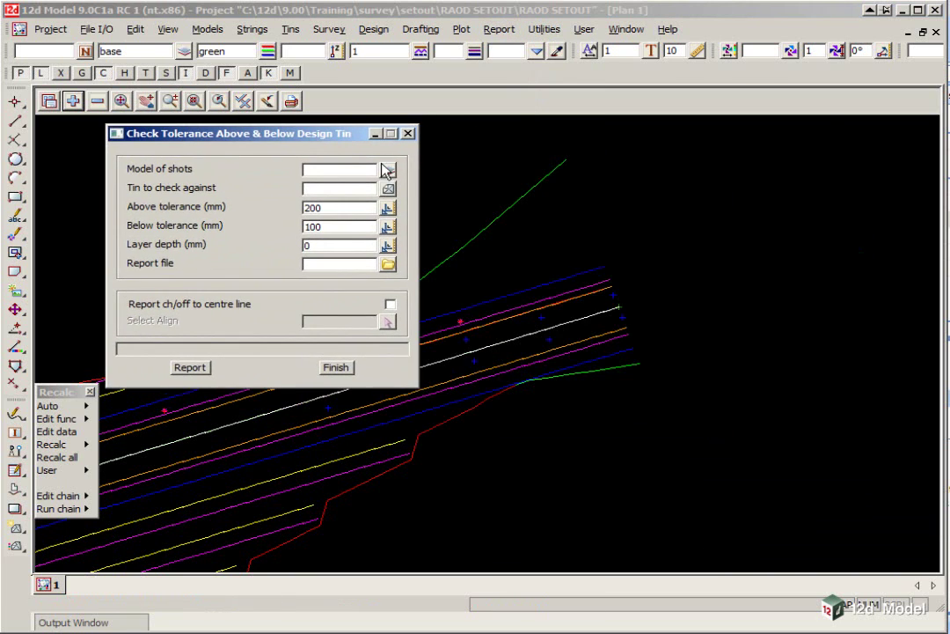
# Check model TOPO SURFACE LEVEL against tin SMITH ST and select the above tolerance to set 10 mm
pyautogui.click(387, 169)
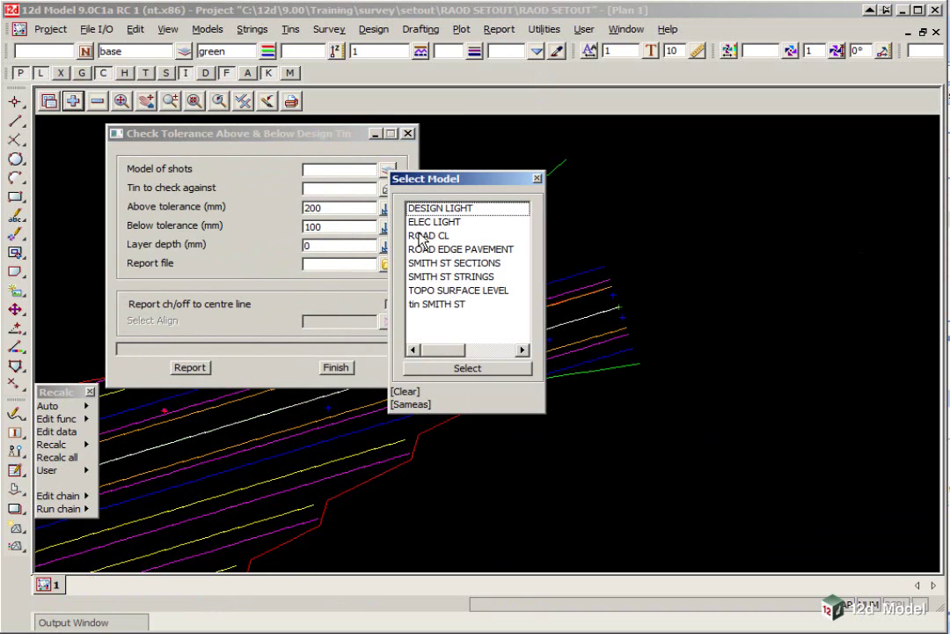
pyautogui.doubleClick(437, 291)
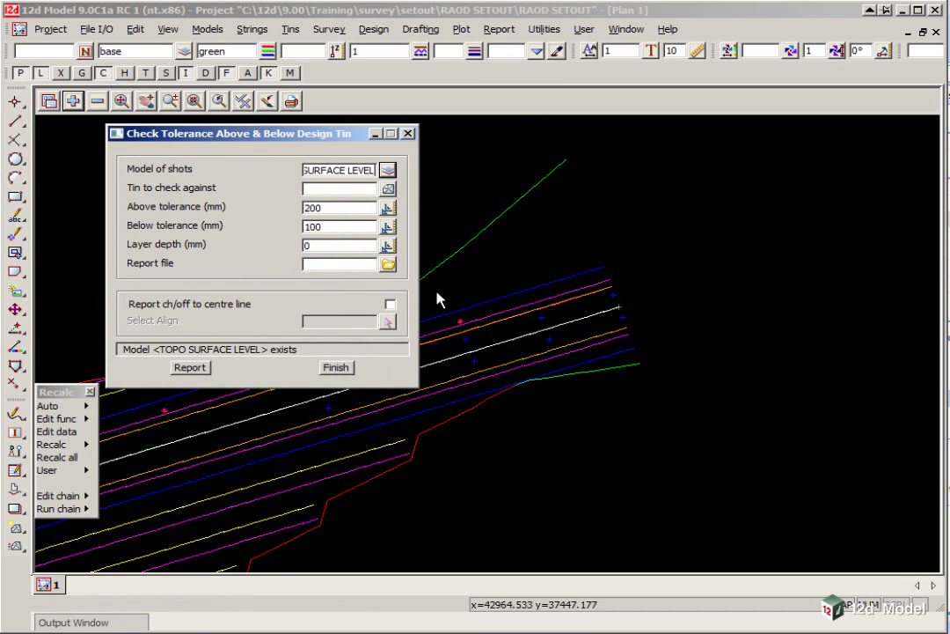
pyautogui.click(387, 189)
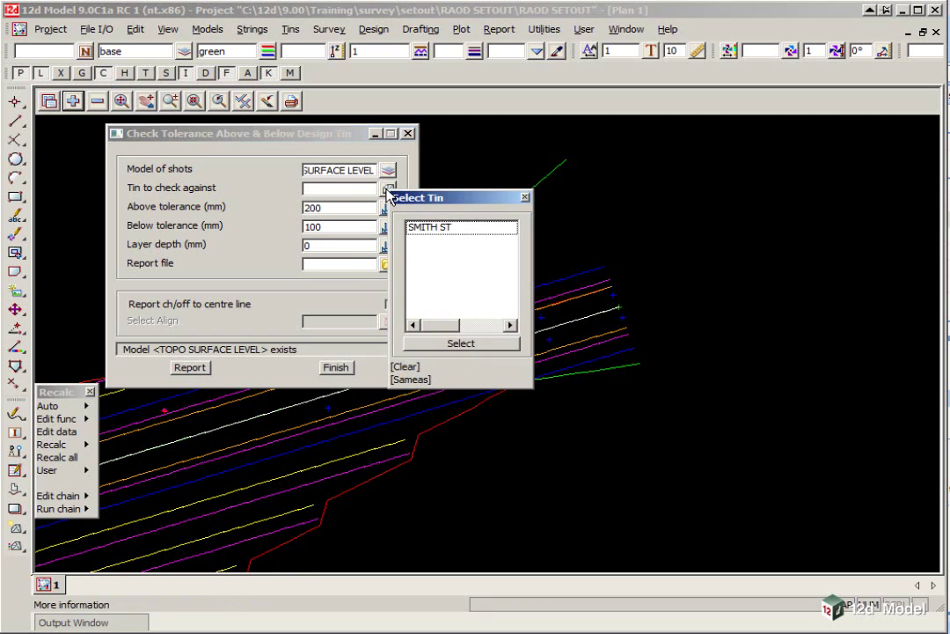
pyautogui.doubleClick(422, 231)
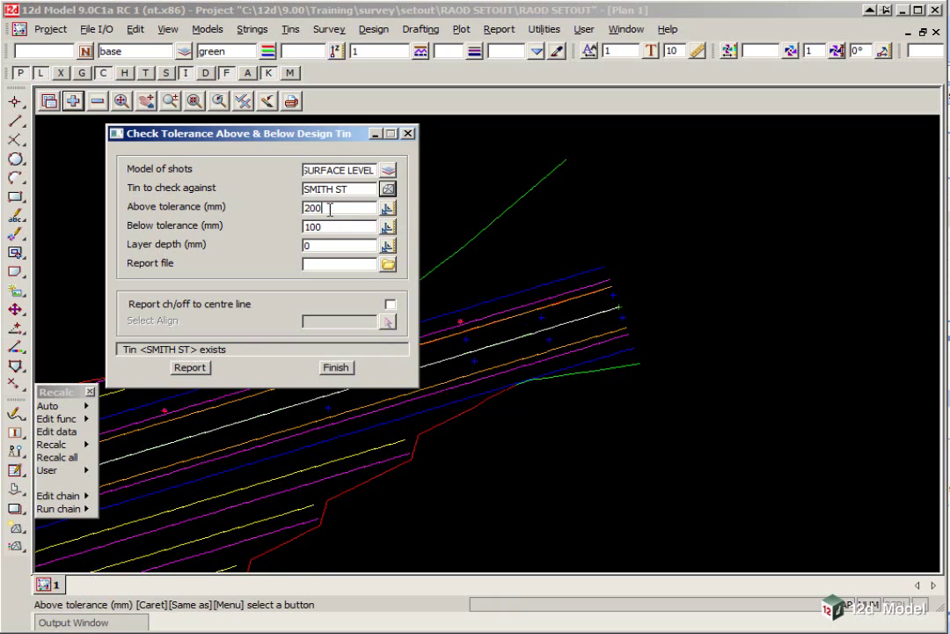
pyautogui.doubleClick(330, 208)
# Set the below tolerance to 10 and name the report file PAVEMENT ASCON.rpt
pyautogui.write('10')
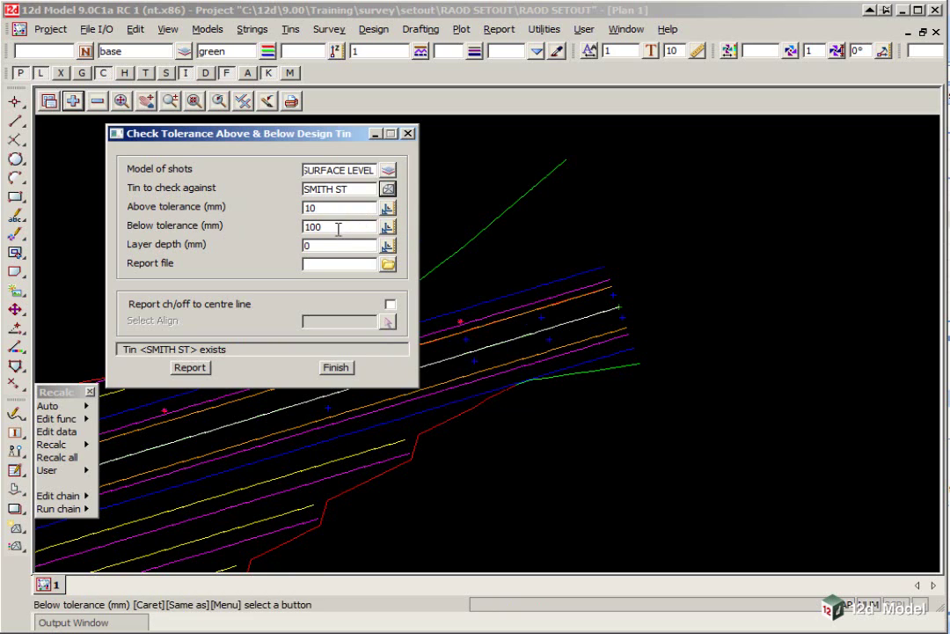
pyautogui.doubleClick(338, 228)
pyautogui.write('10')
pyautogui.press('Tab')
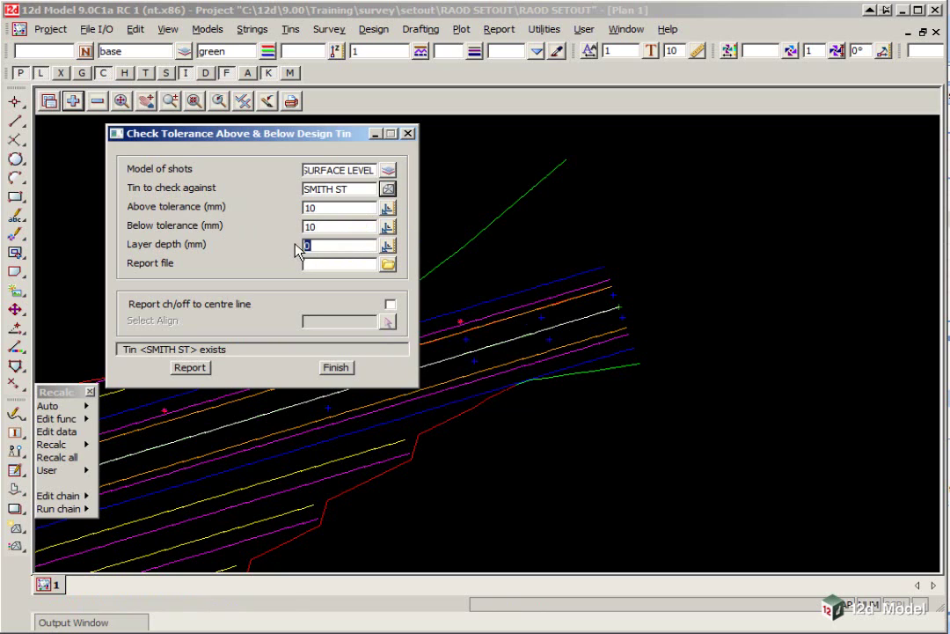
pyautogui.click(358, 264)
pyautogui.write('PAVEMENT')
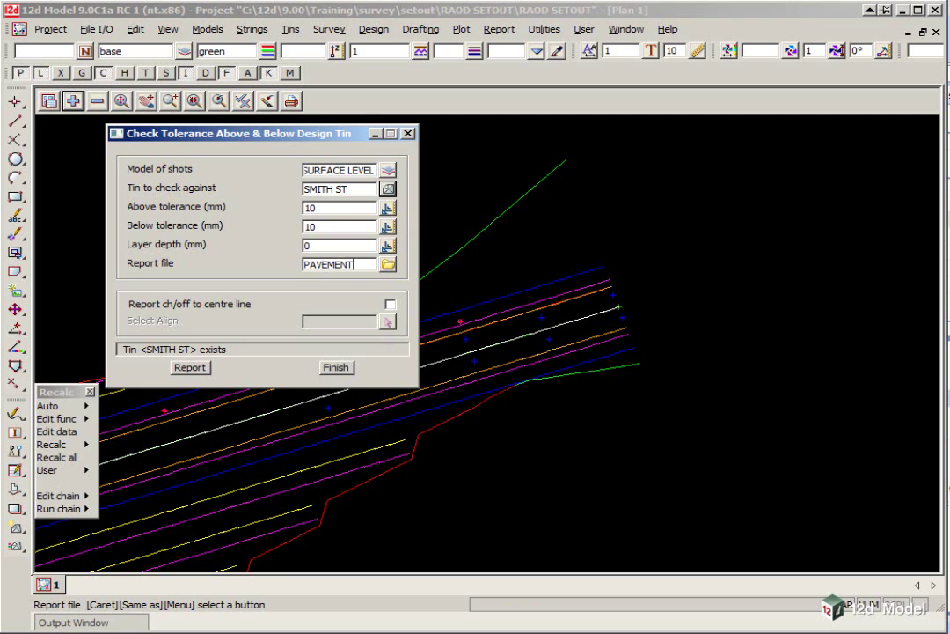
pyautogui.write(' ASCON.rpt')
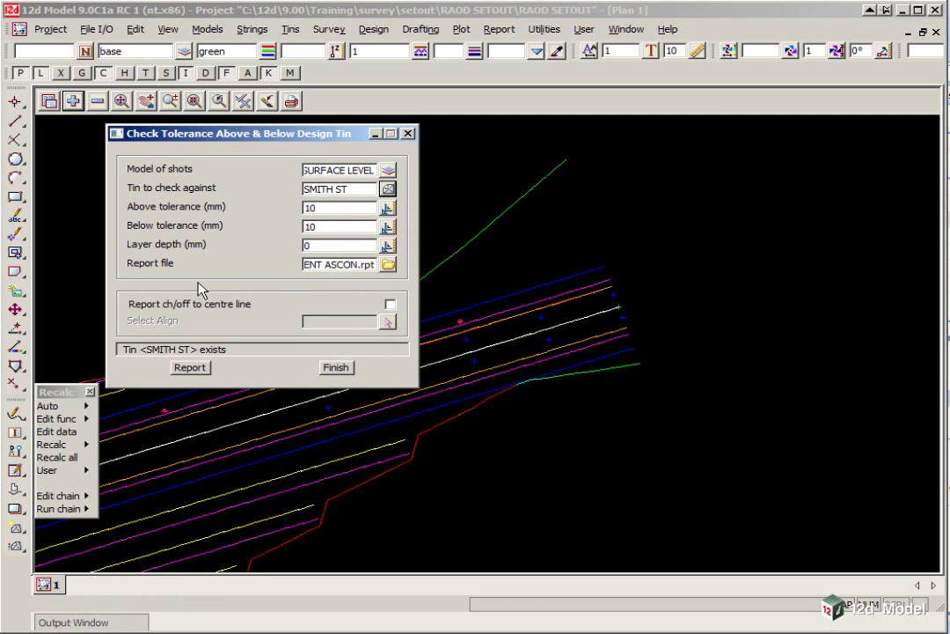
# Report chainage and offset to the centre line, using the ROAD CL->SMITH ST alignment
pyautogui.click(390, 304)
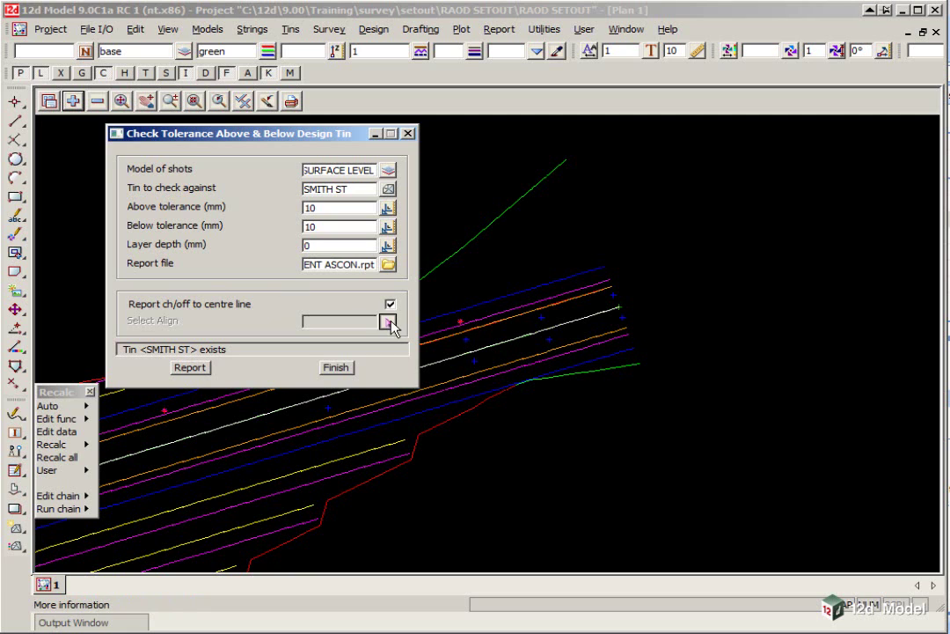
pyautogui.click(390, 324)
pyautogui.click(519, 345)
pyautogui.click(520, 346)
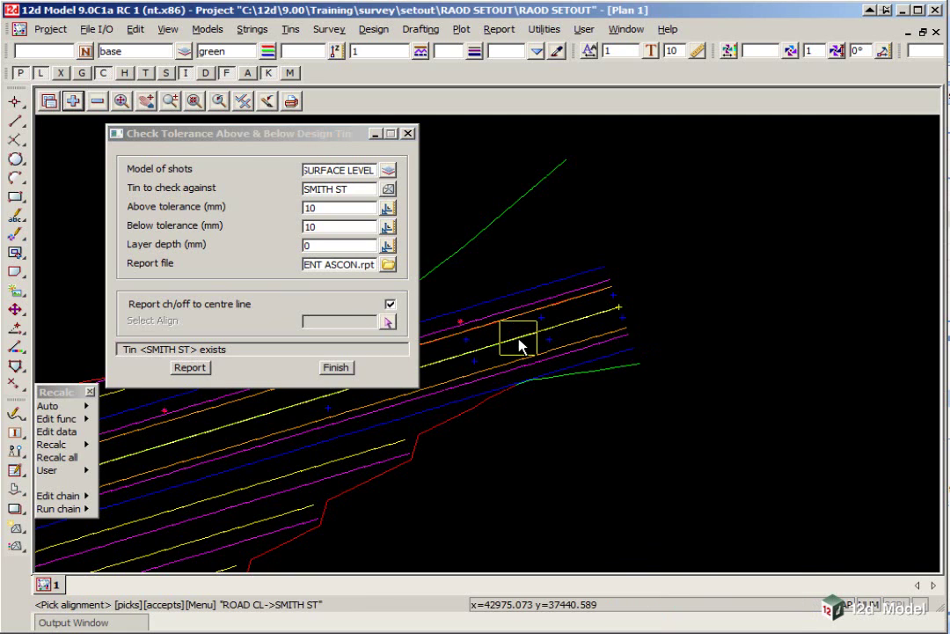
pyautogui.middleClick(519, 346)
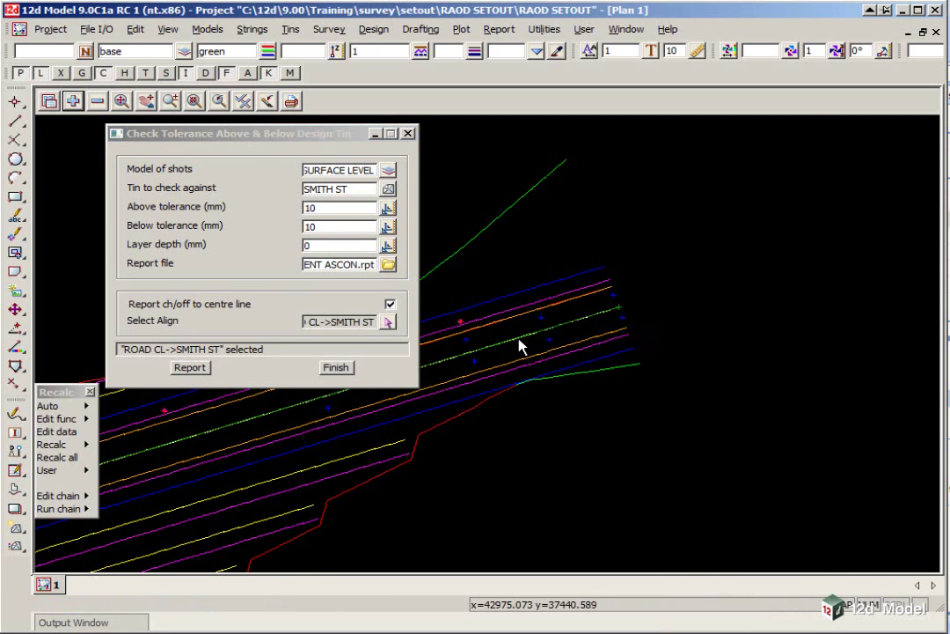
# Run the points-vs-tin report, open PAVEMENT ASCON.rpt in Notepad, and highlight the '10.5 above' note
pyautogui.click(192, 369)
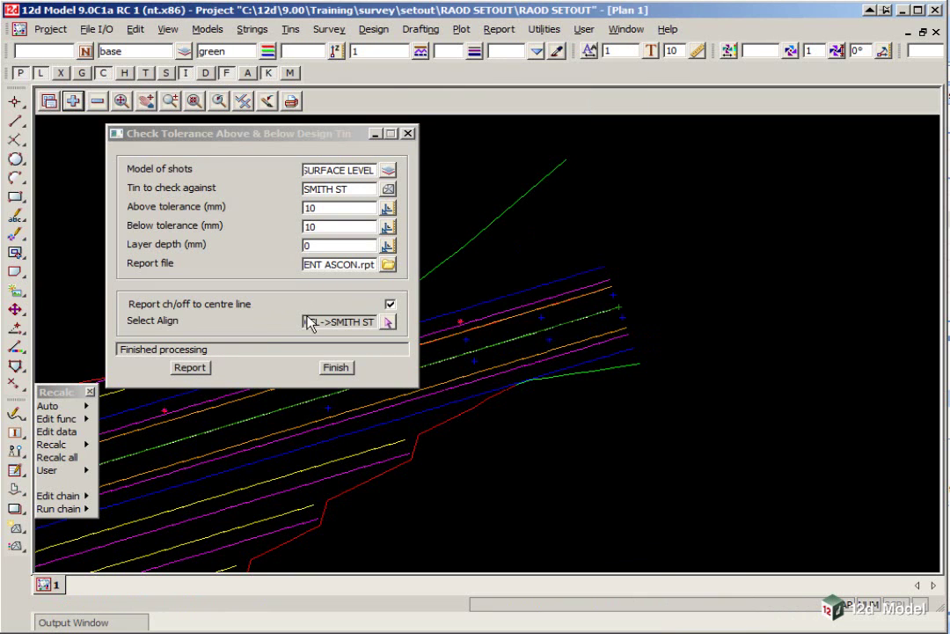
pyautogui.click(389, 264)
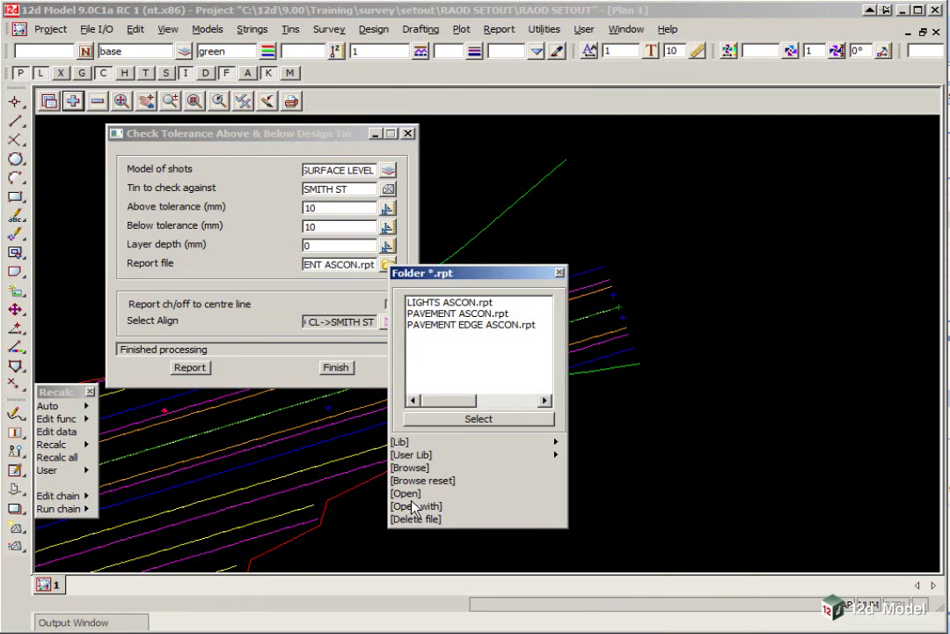
pyautogui.click(408, 496)
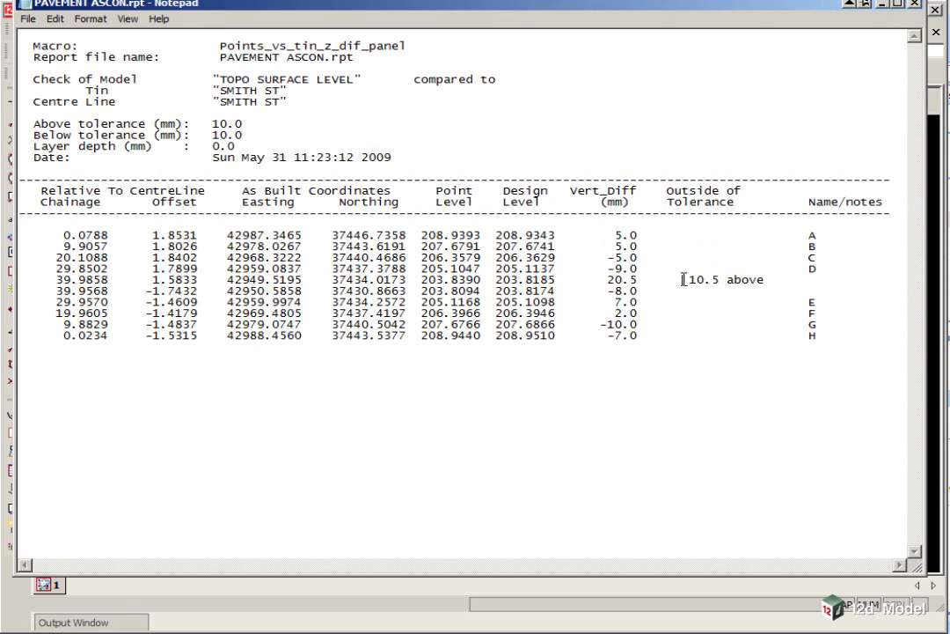
pyautogui.moveTo(684, 280); pyautogui.dragTo(765, 280)
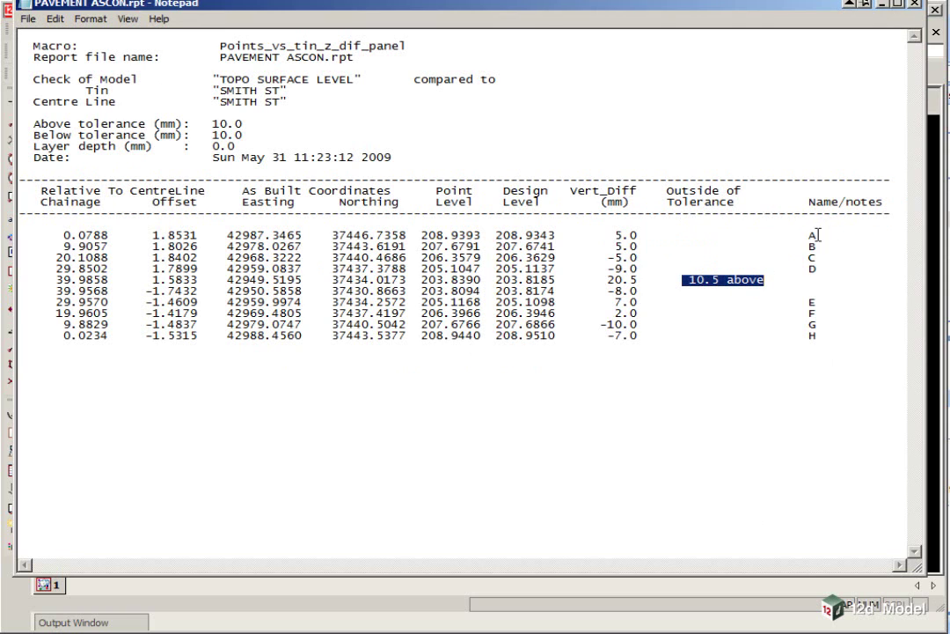